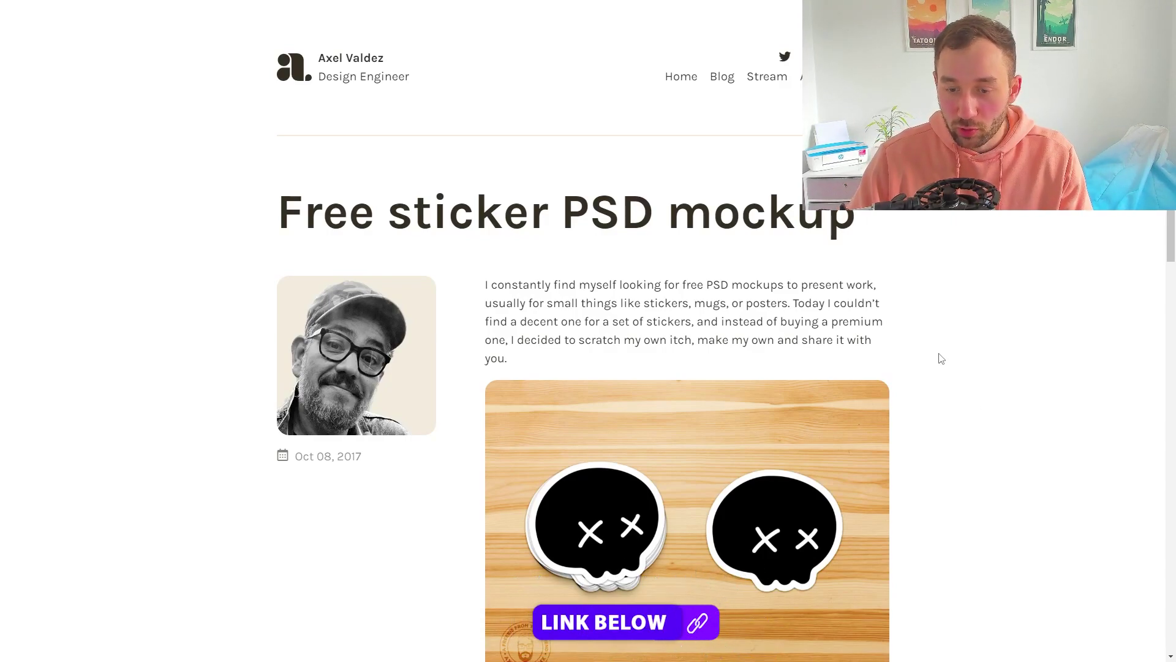
scroll(941, 358, down, 1)
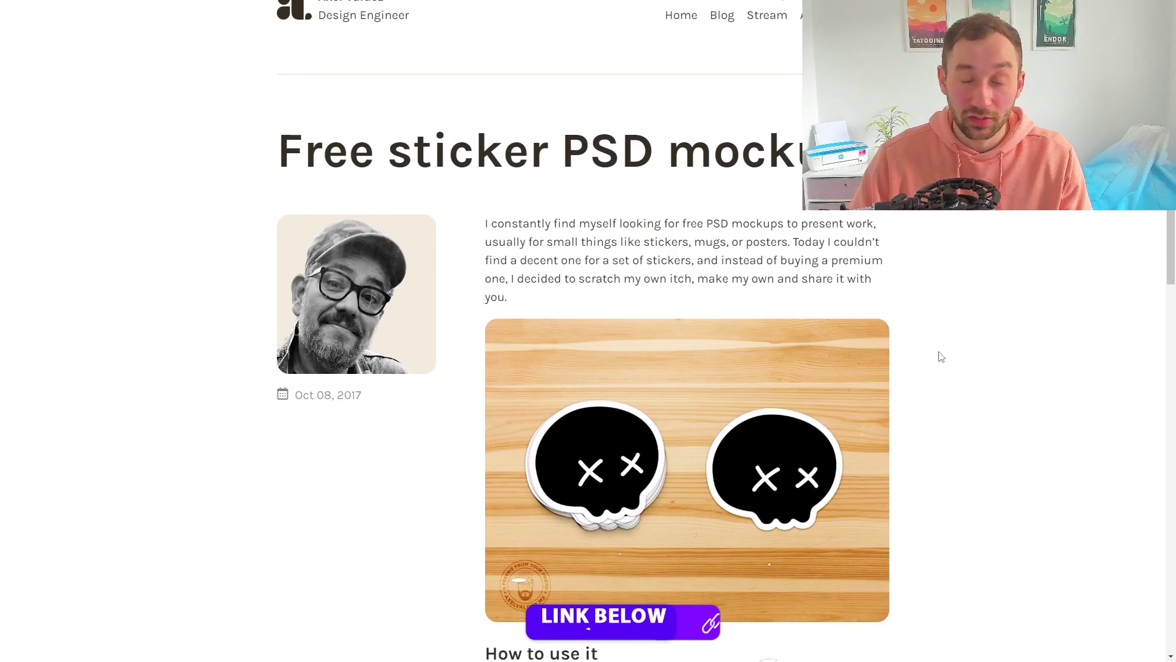
scroll(938, 354, down, 1)
scroll(761, 220, down, 4)
scroll(762, 221, down, 2)
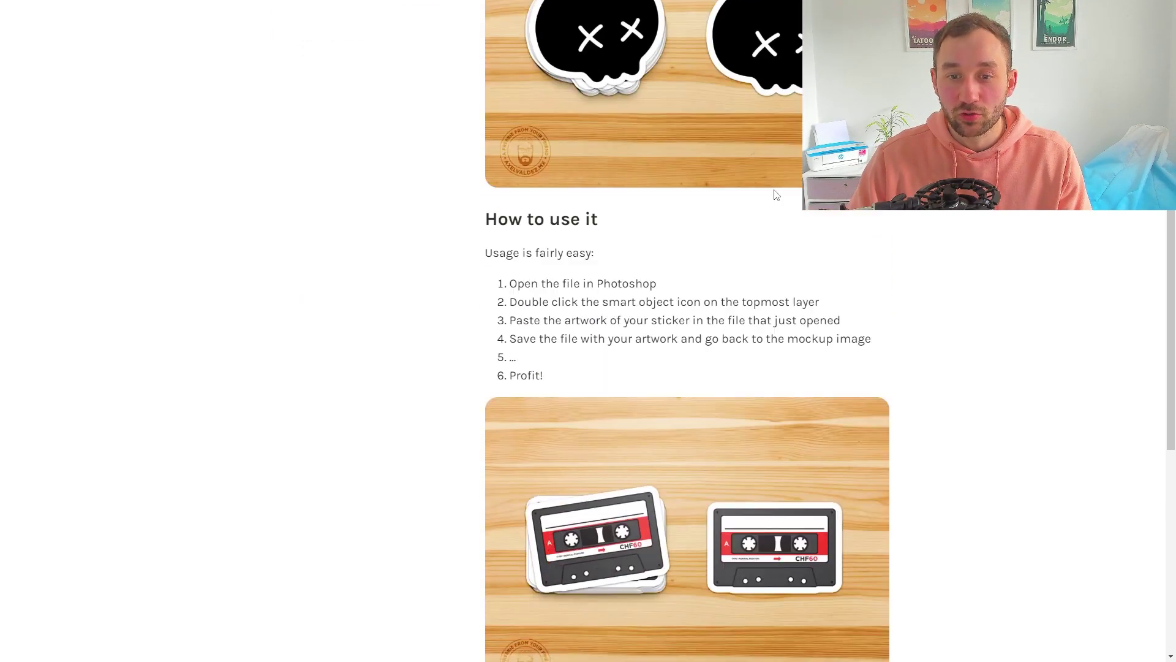
scroll(782, 194, down, 2)
scroll(664, 448, down, 5)
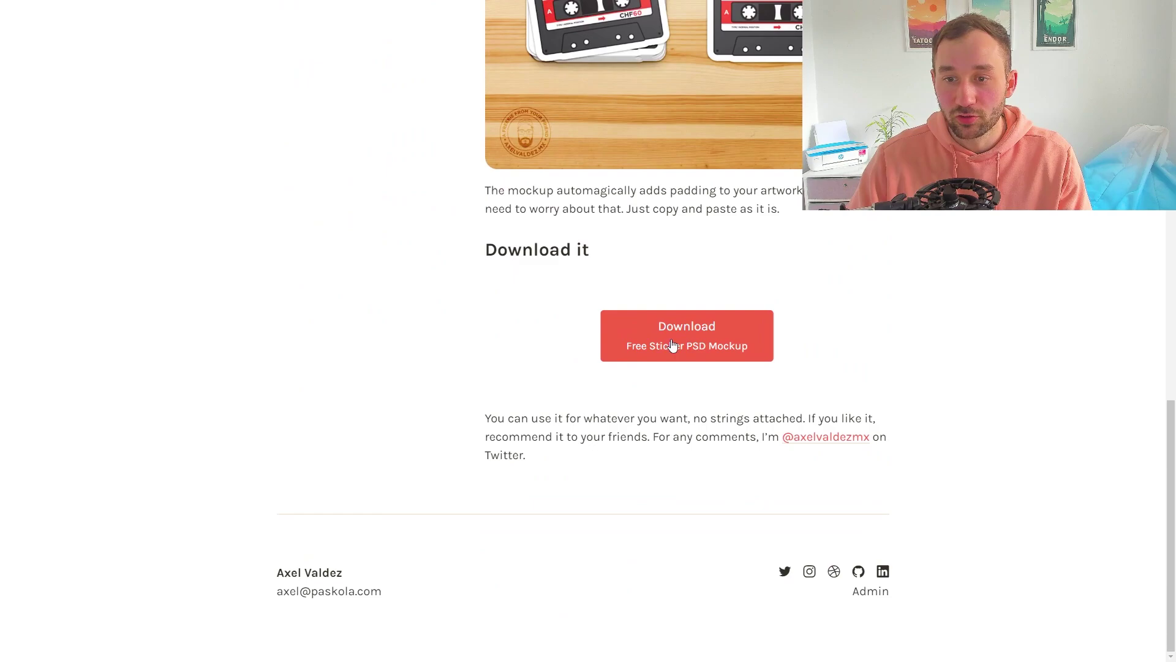
Download the free sticker PSD mockup zip from axelvaldez.mx.
click(702, 349)
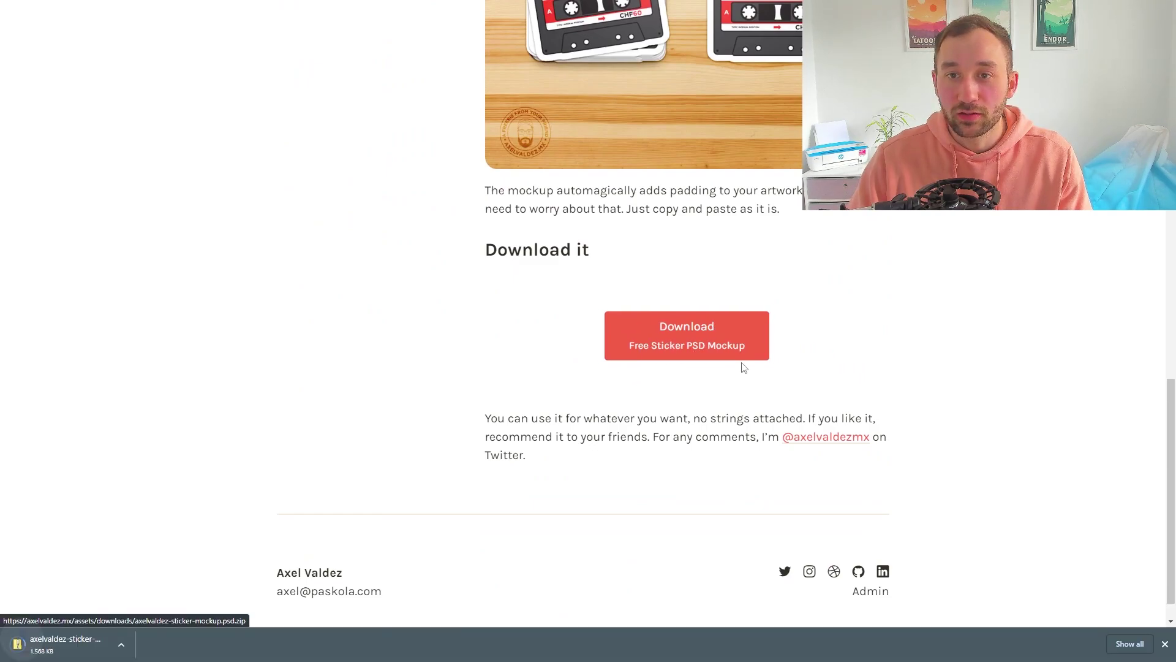
scroll(919, 386, up, 1)
scroll(641, 194, up, 1)
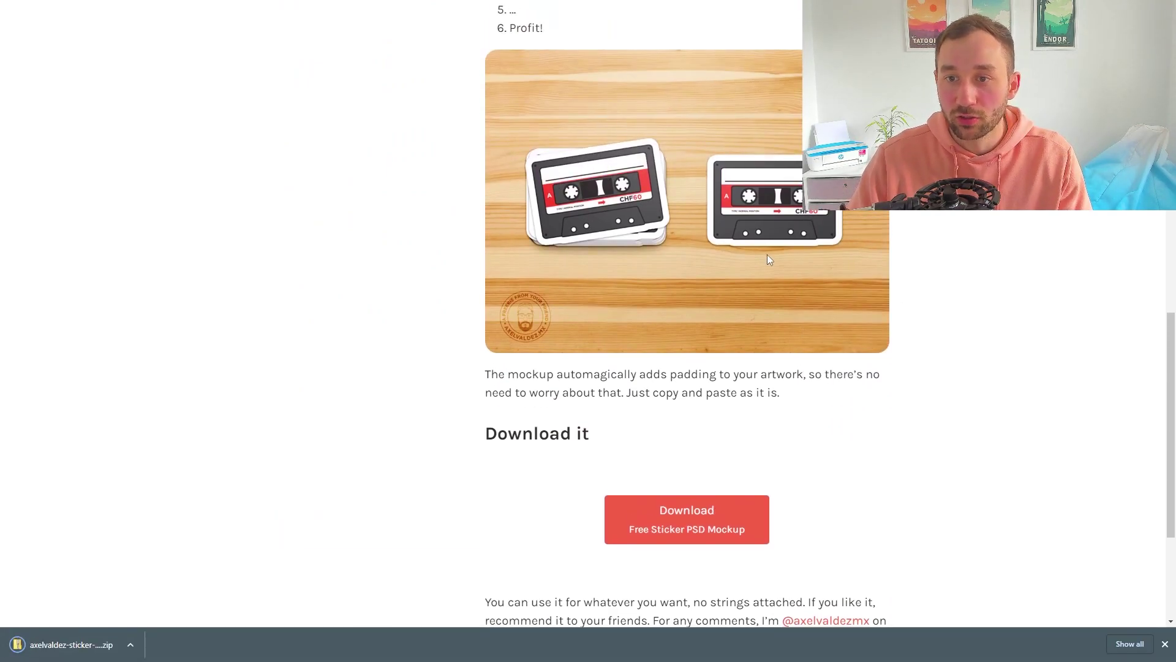
scroll(766, 255, up, 1)
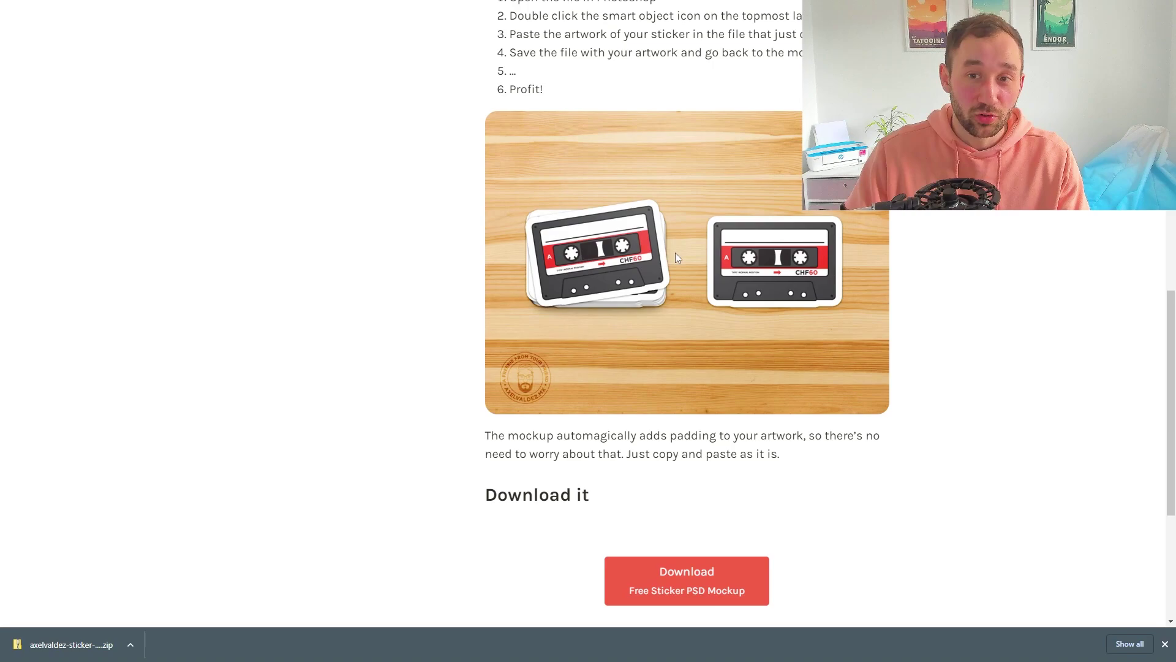
scroll(689, 285, down, 1)
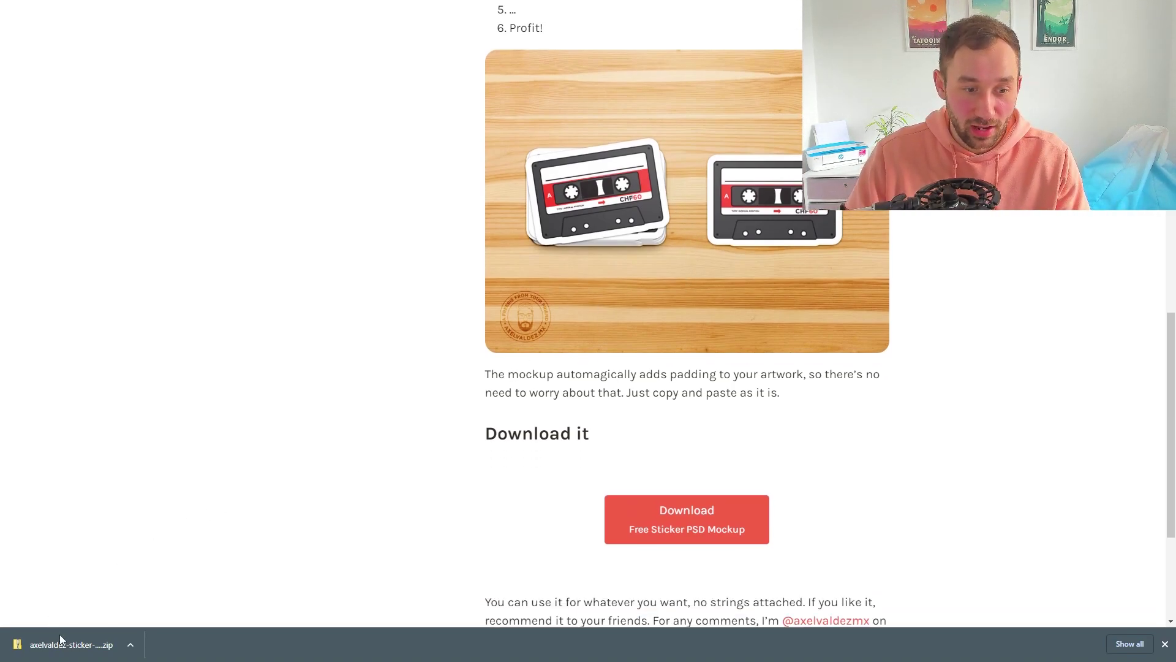
Open the downloaded mockup, check the wood layer, and hide the AXELVALDEZ.MX watermark layer.
click(87, 657)
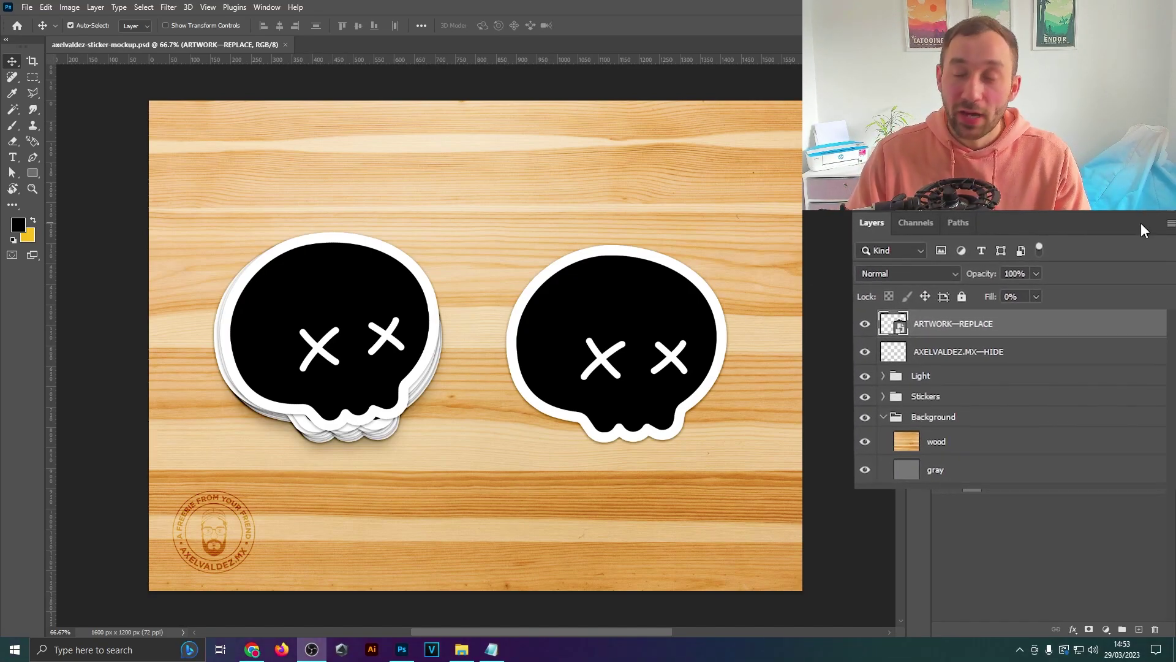
click(864, 442)
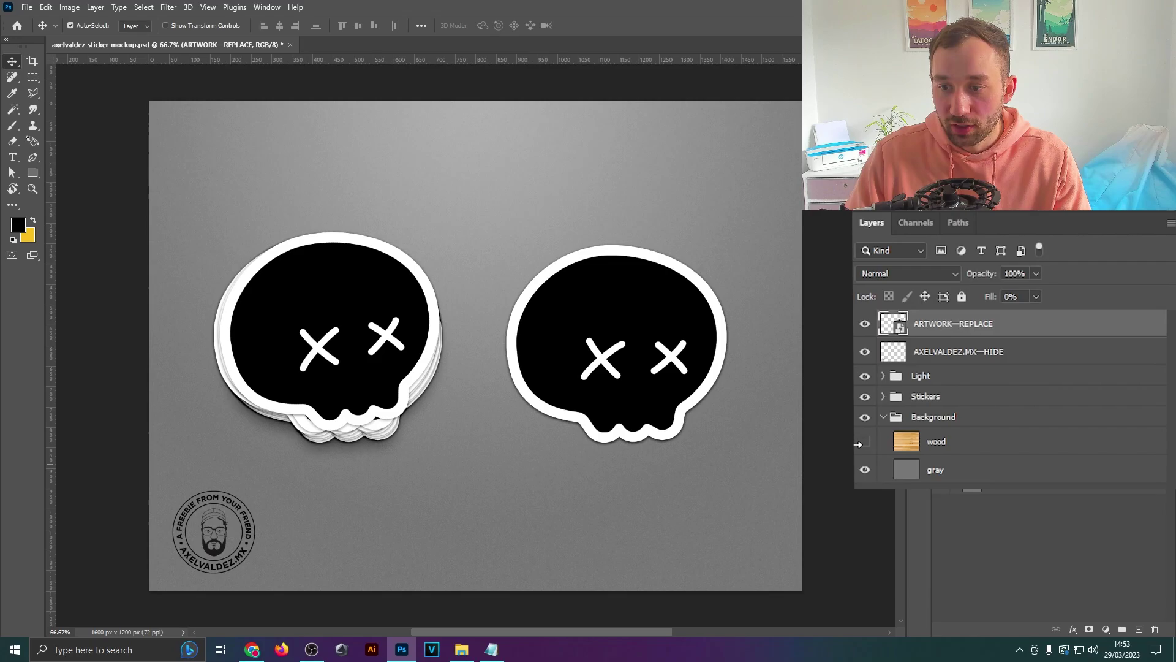
scroll(488, 414, up, 3)
scroll(452, 419, down, 4)
scroll(500, 428, up, 1)
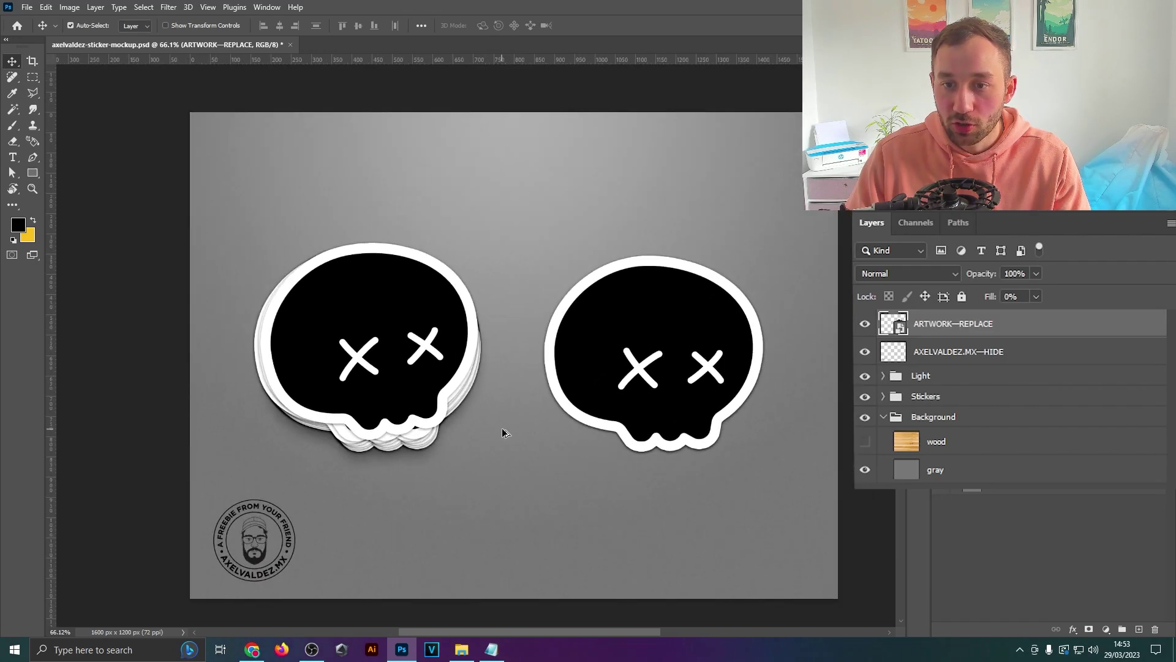
click(865, 442)
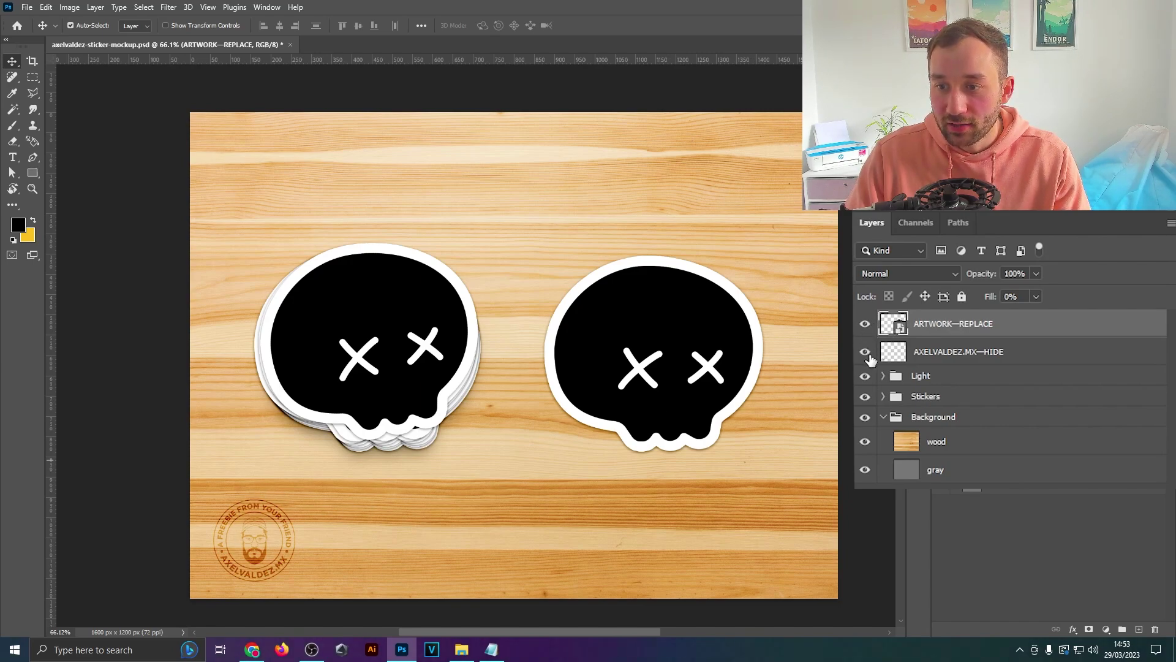
click(867, 353)
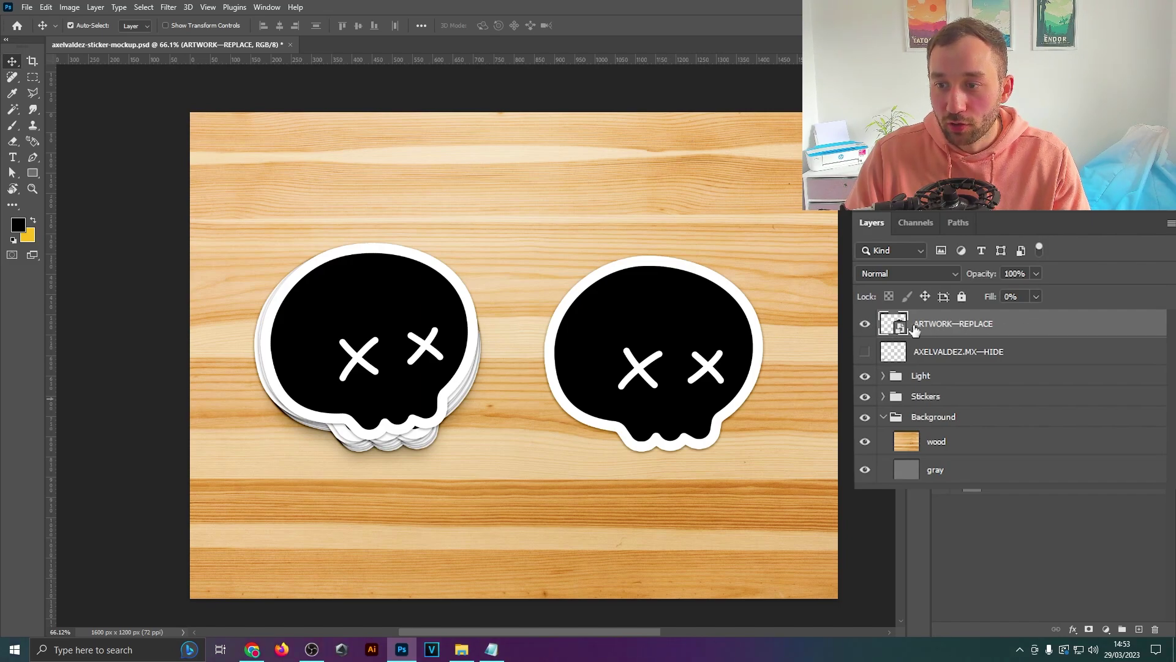
Edit the embedded skull artwork, nudging it right and down, then close it.
double_click(894, 325)
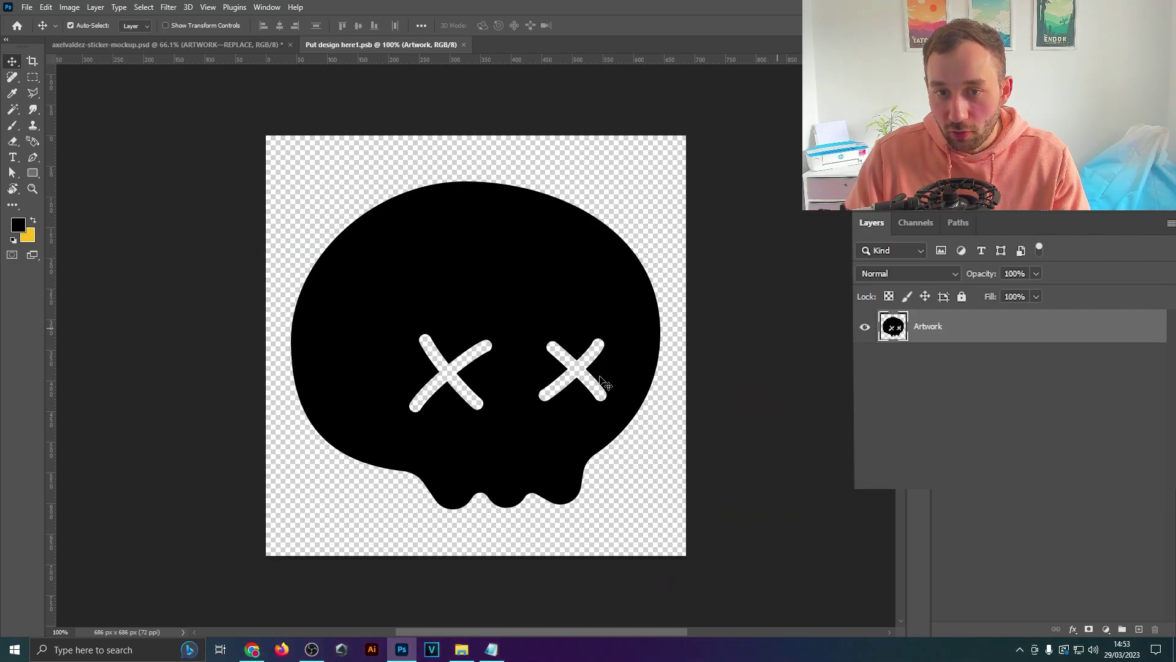
mouse_move(392, 256)
mouse_down()
mouse_move(461, 293)
mouse_move(405, 324)
mouse_up()
click(463, 44)
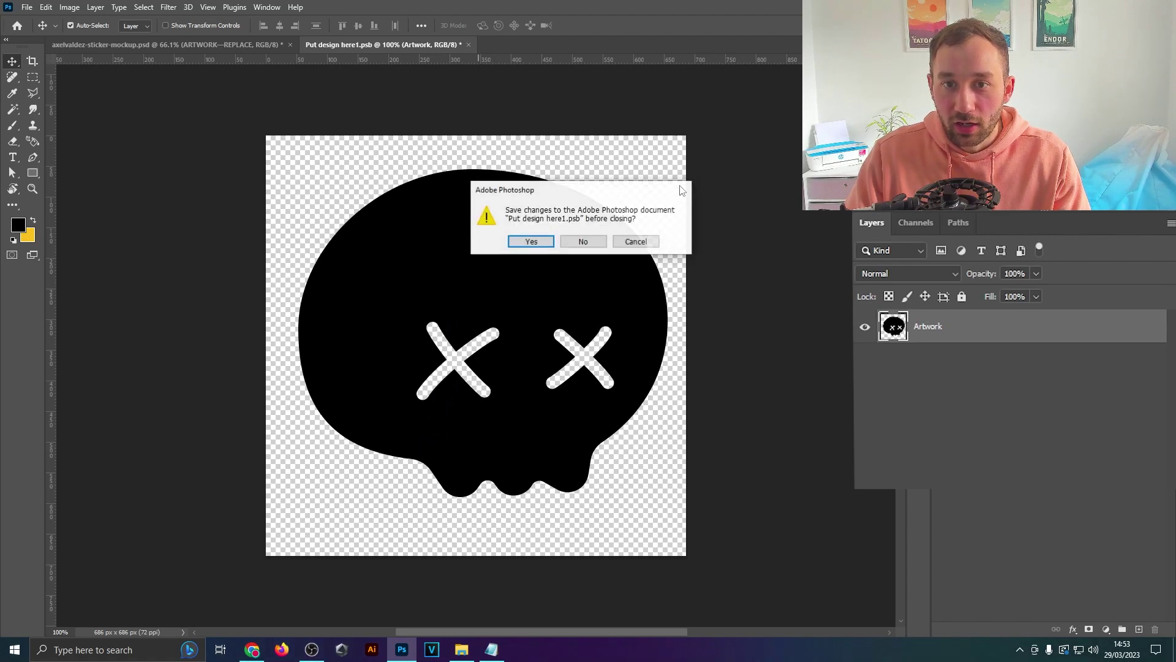
Close the artwork, rename the ARTWORK—REPLACE layer to md-design, and save the mockup.
click(596, 244)
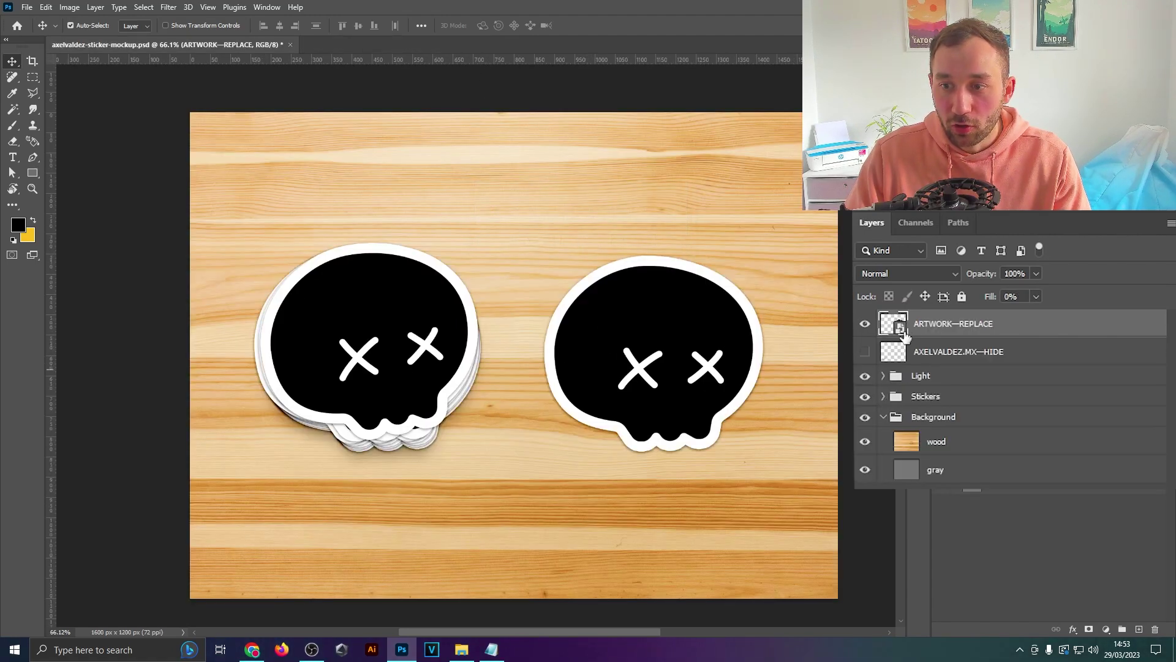
double_click(939, 327)
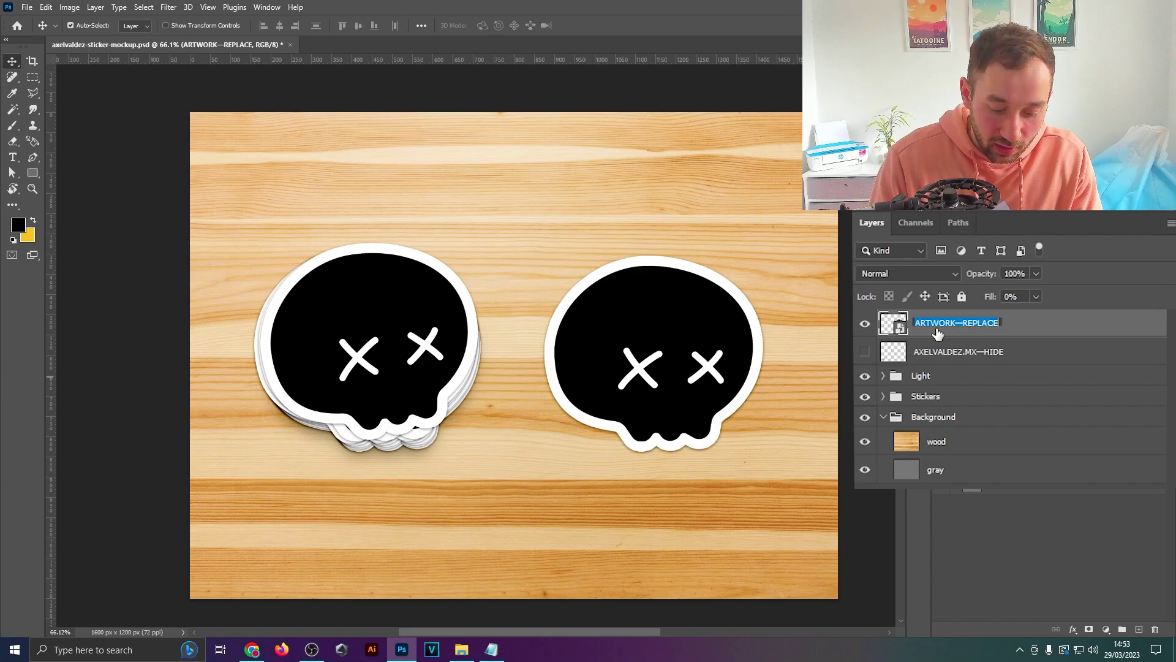
text(md)
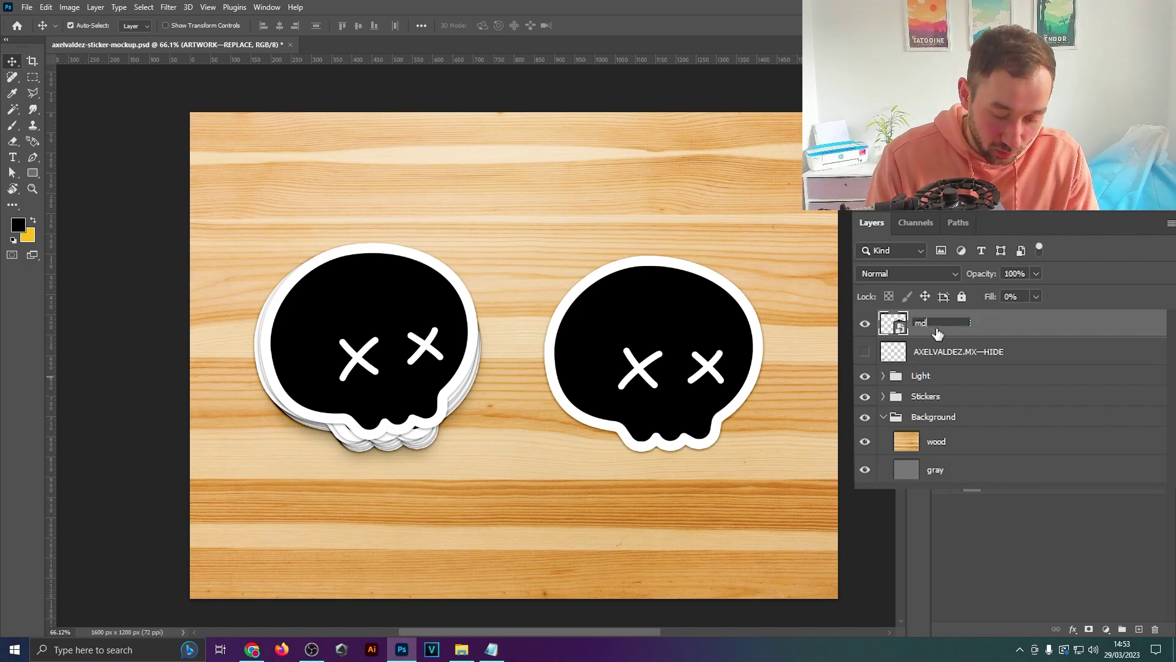
text(-d)
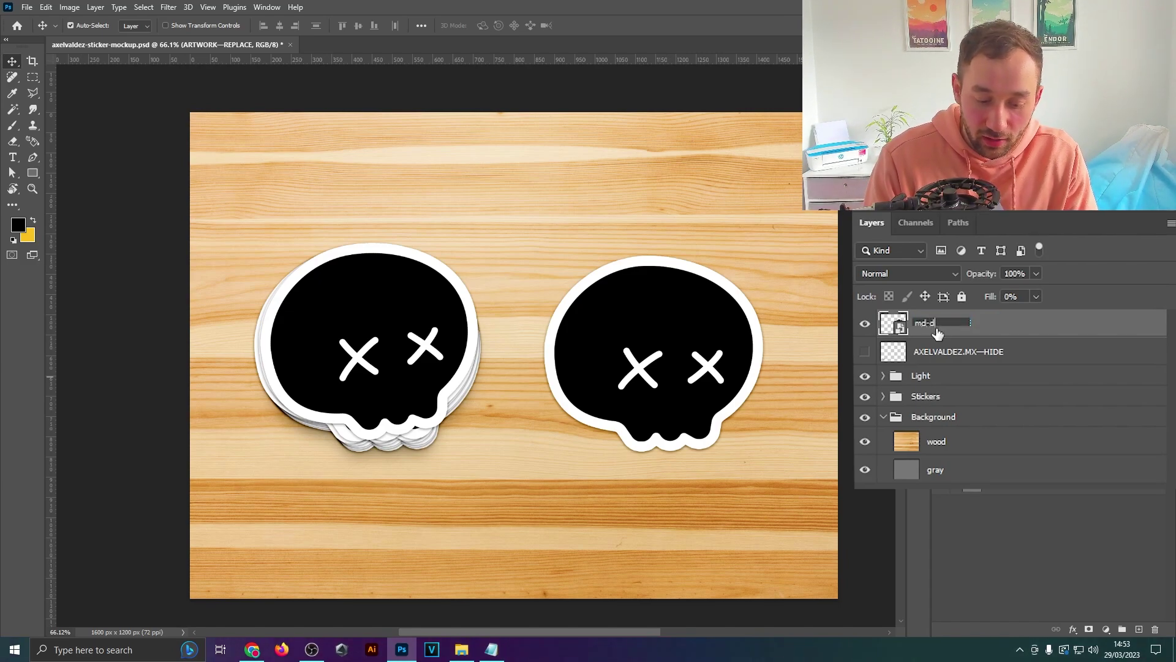
text(esign)
key(Return)
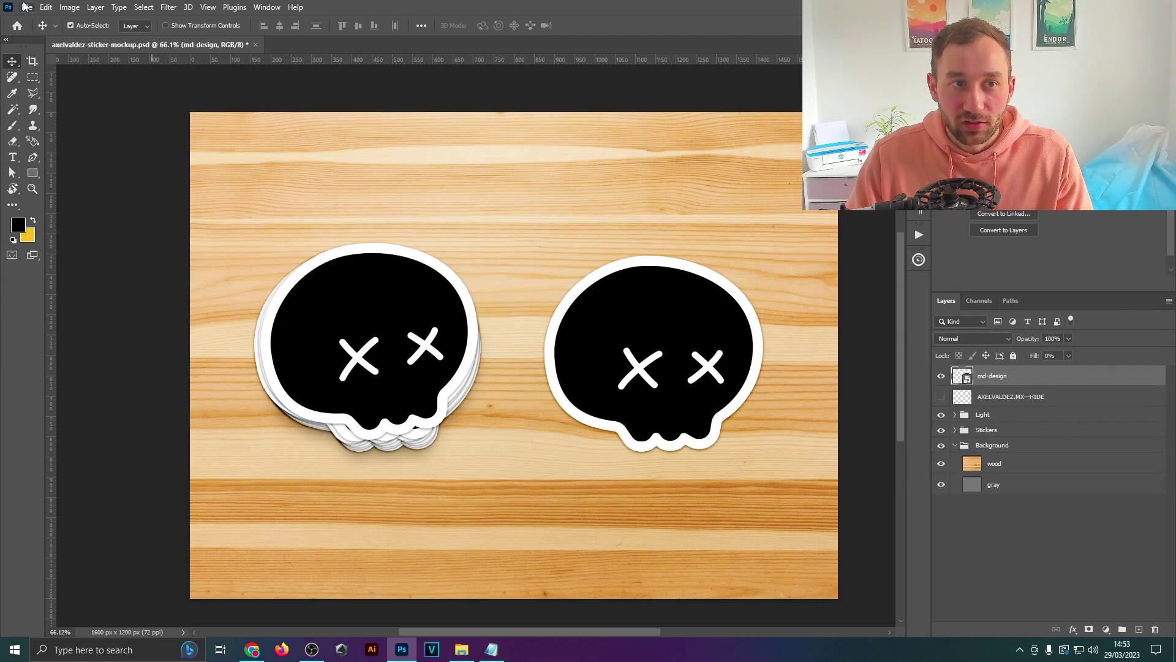
click(45, 6)
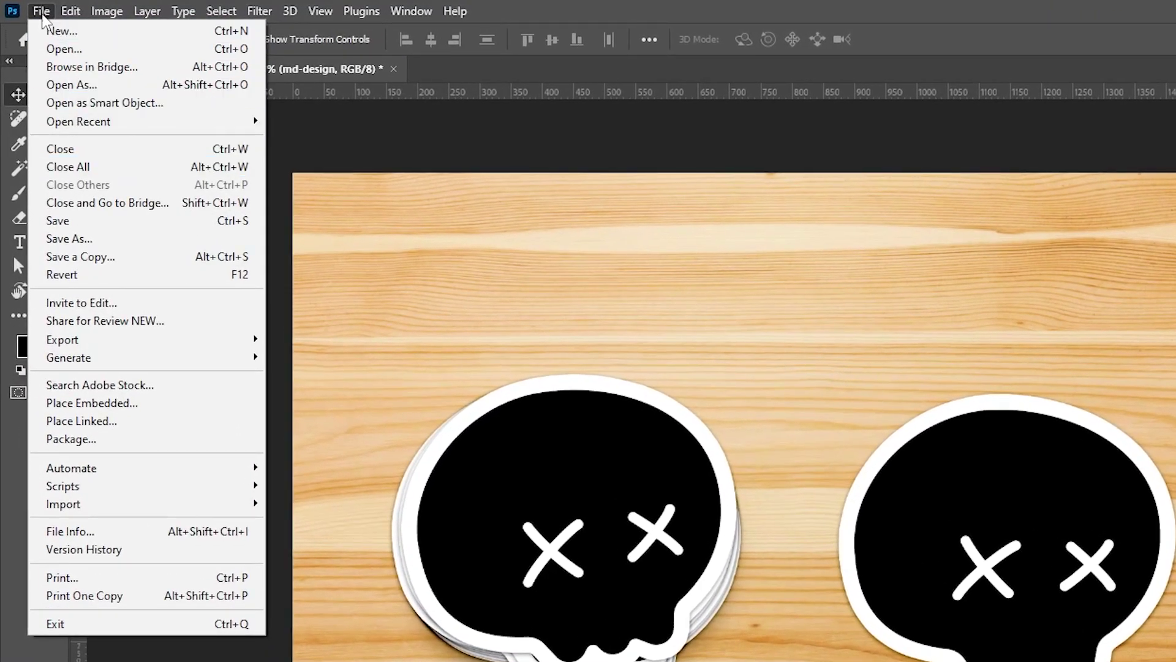
click(66, 222)
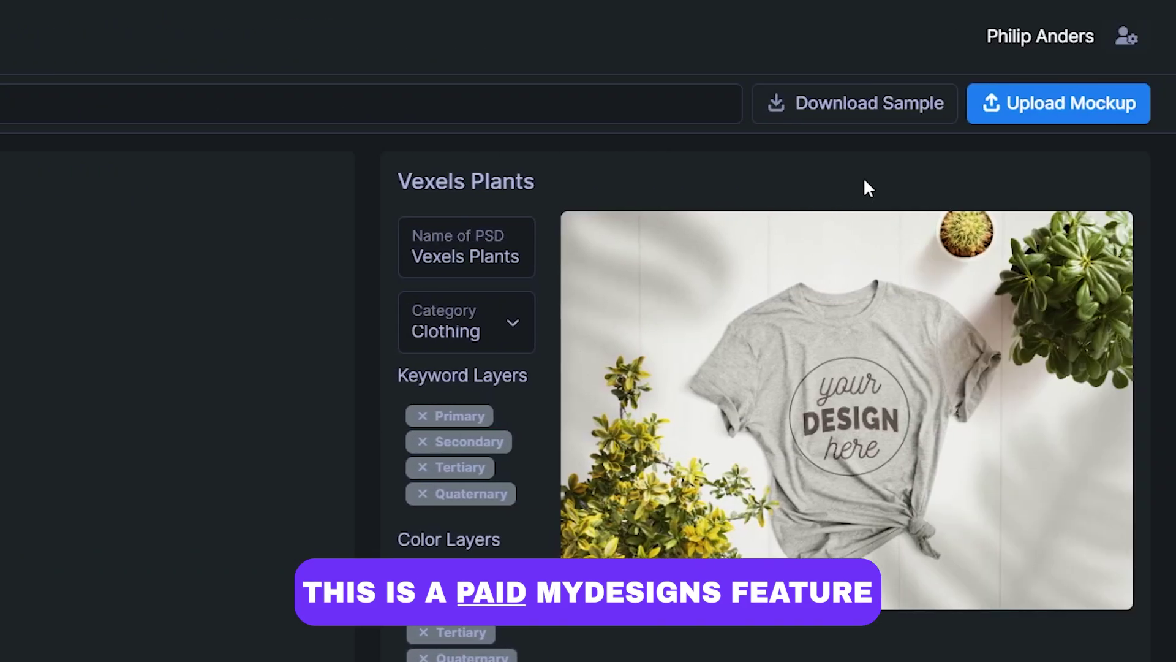
Upload the sticker mockup PSD on the MyDesigns Mockups page.
click(1071, 102)
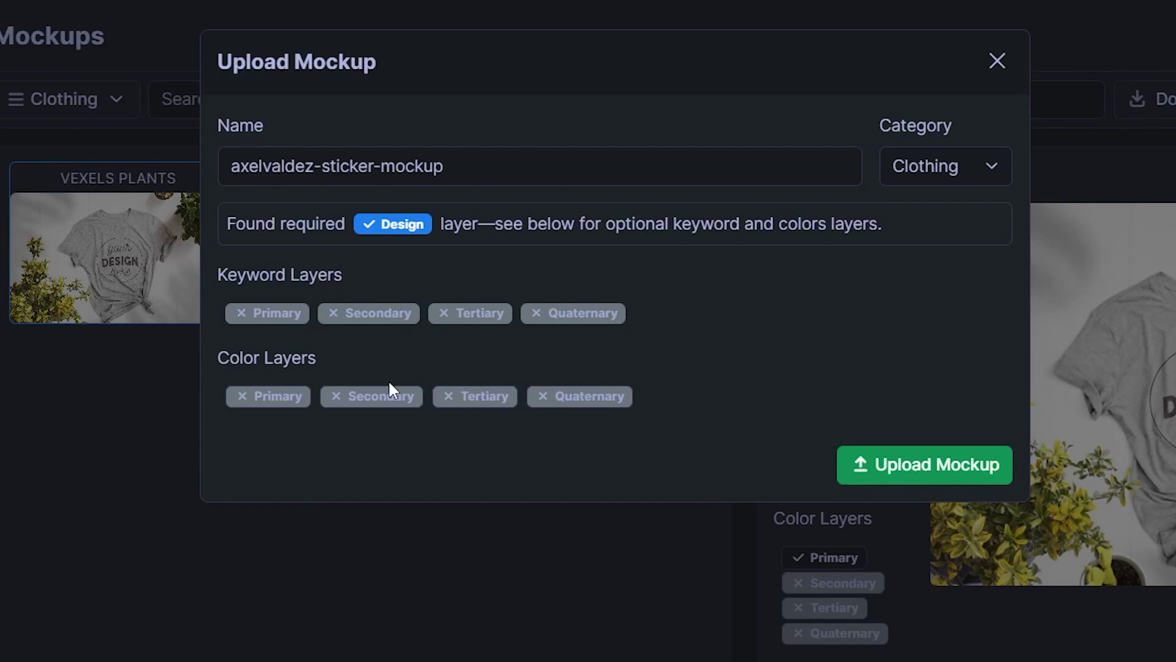
Rename the mockup to Die Cut Stickers, choose the Stickers category, and upload it.
double_click(418, 170)
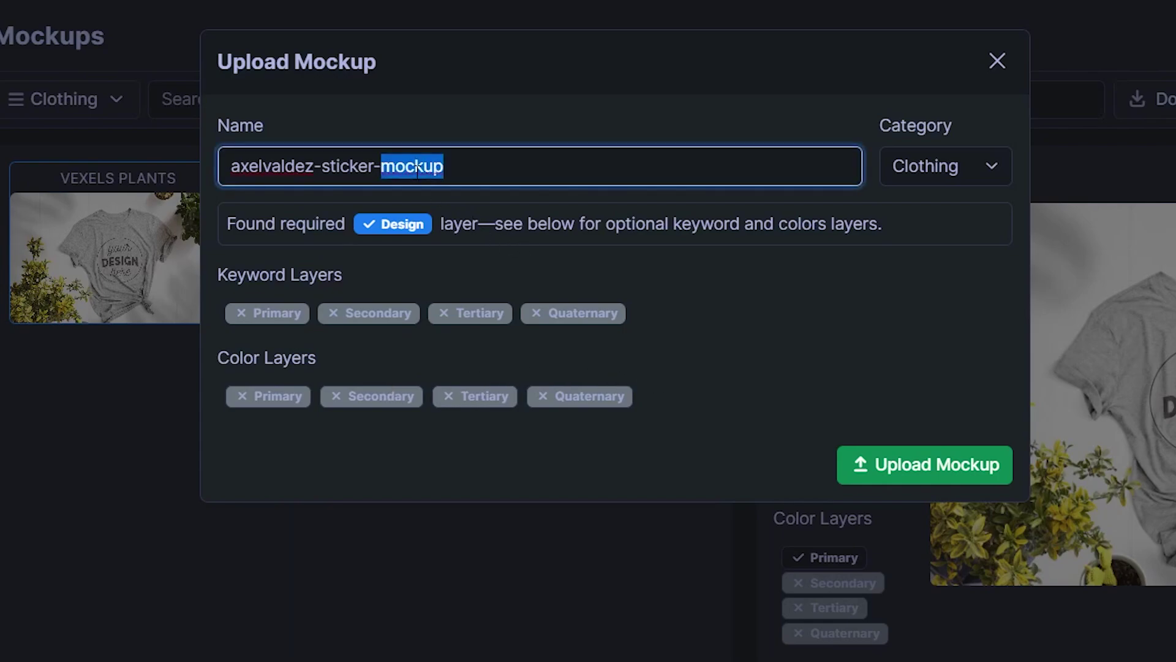
triple_click(468, 158)
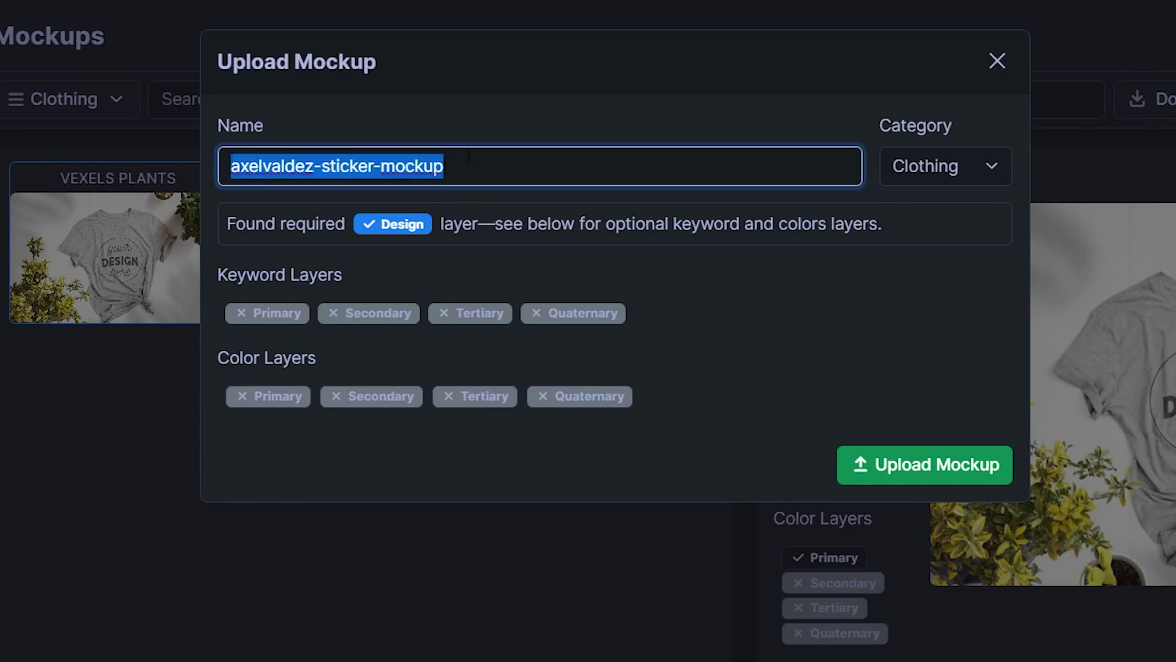
key(BackSpace)
text(Die )
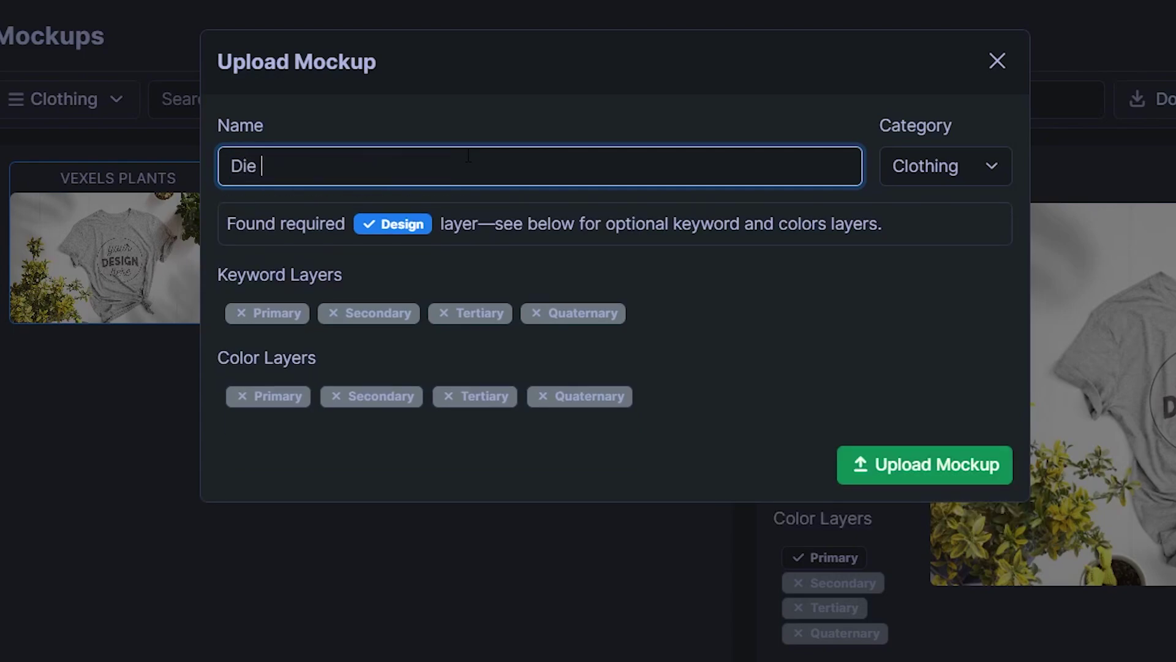
text(Cut Stickers)
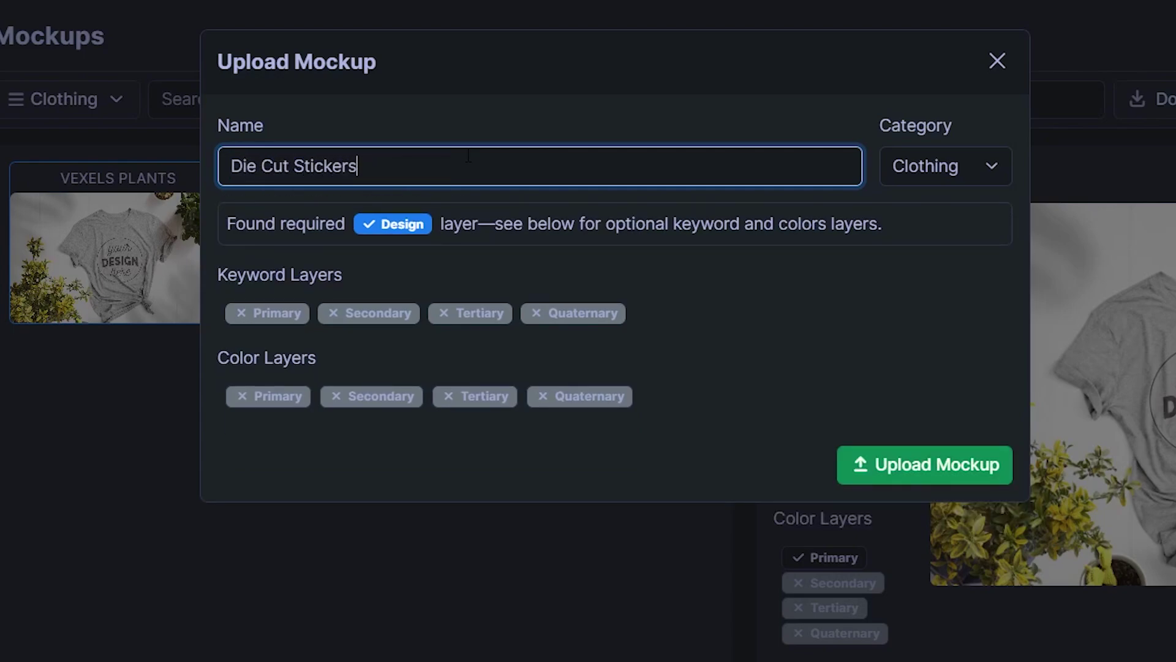
click(951, 163)
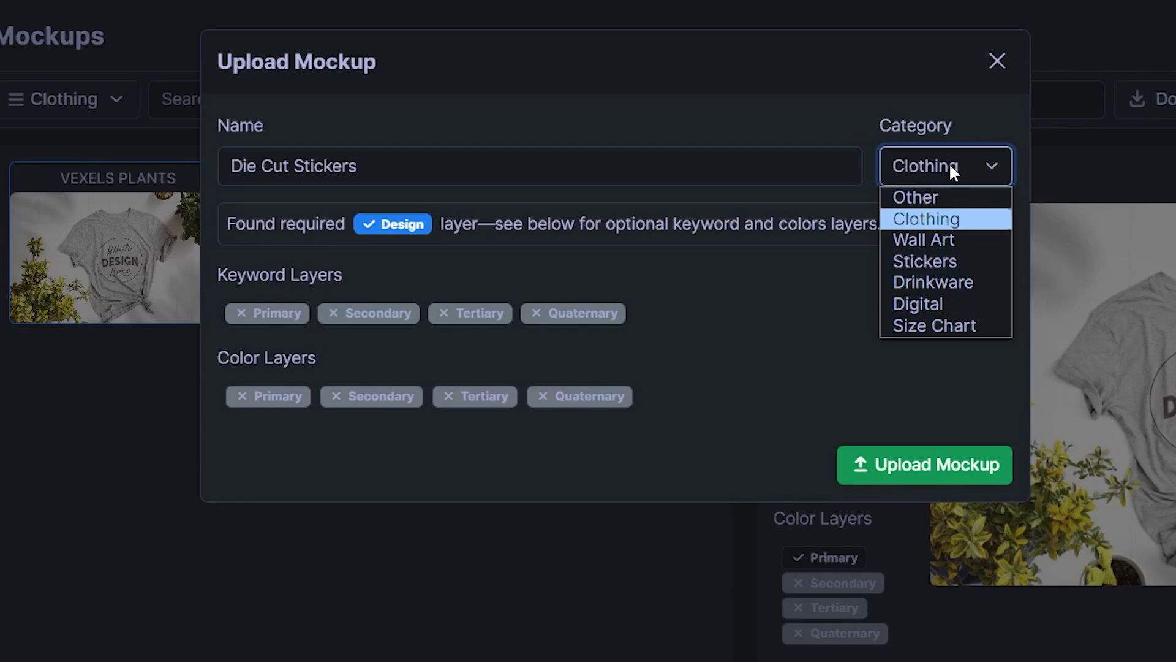
click(927, 262)
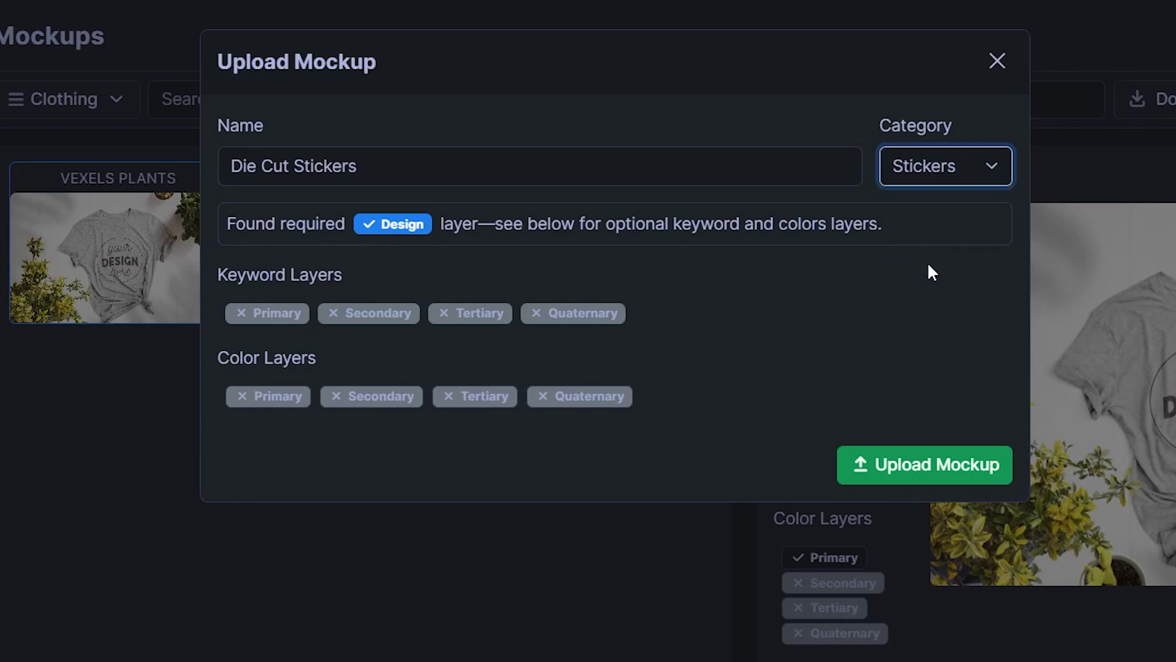
click(918, 472)
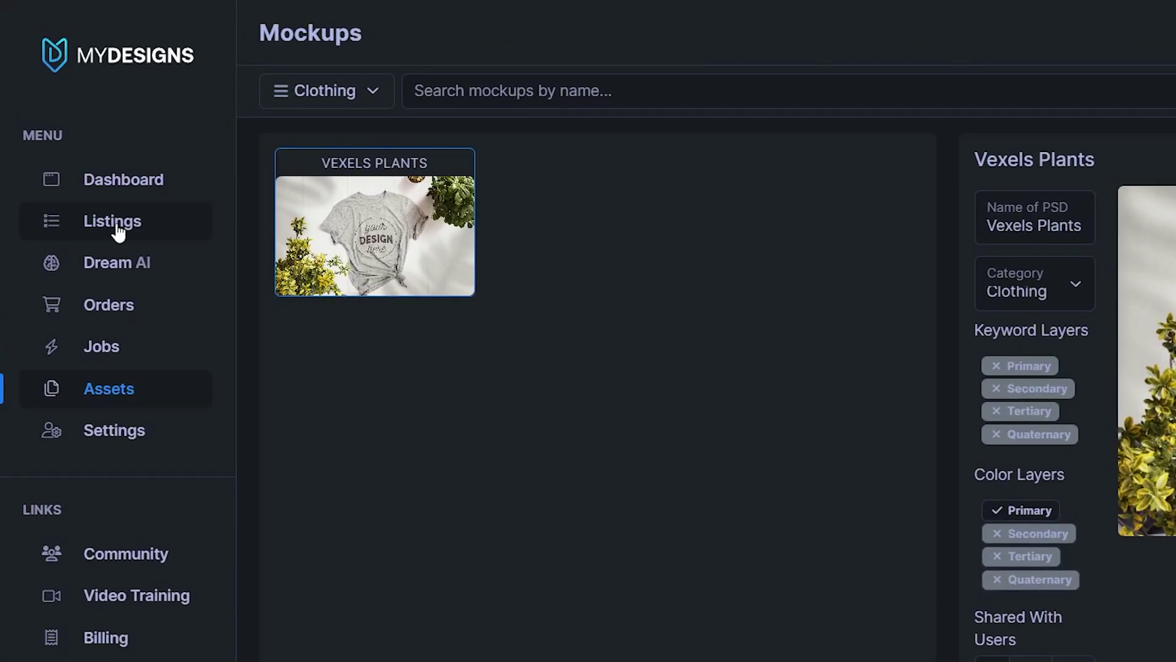
Create a Custom Mockups collection inside the test folder from Listings.
click(117, 233)
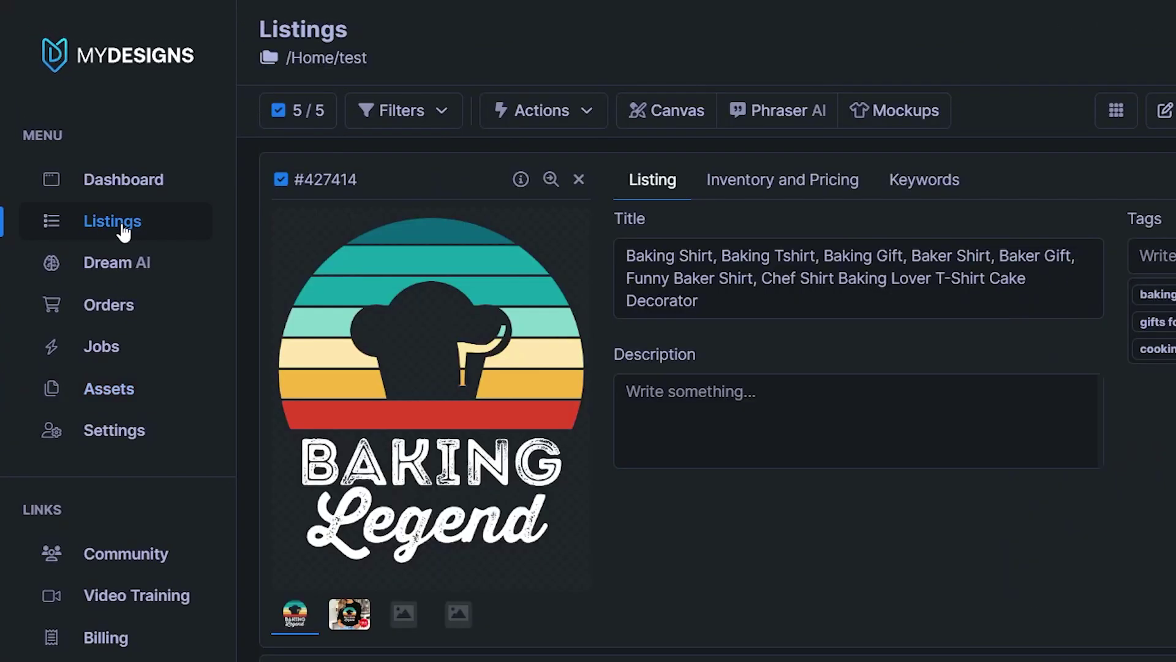
click(309, 59)
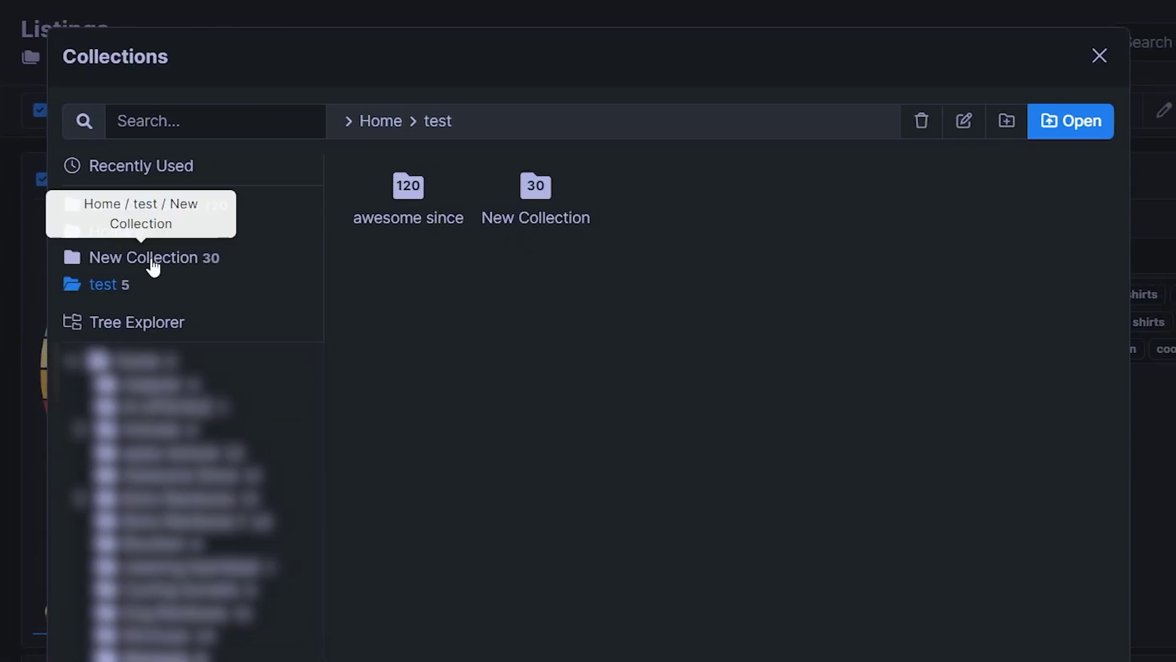
click(1014, 131)
click(552, 182)
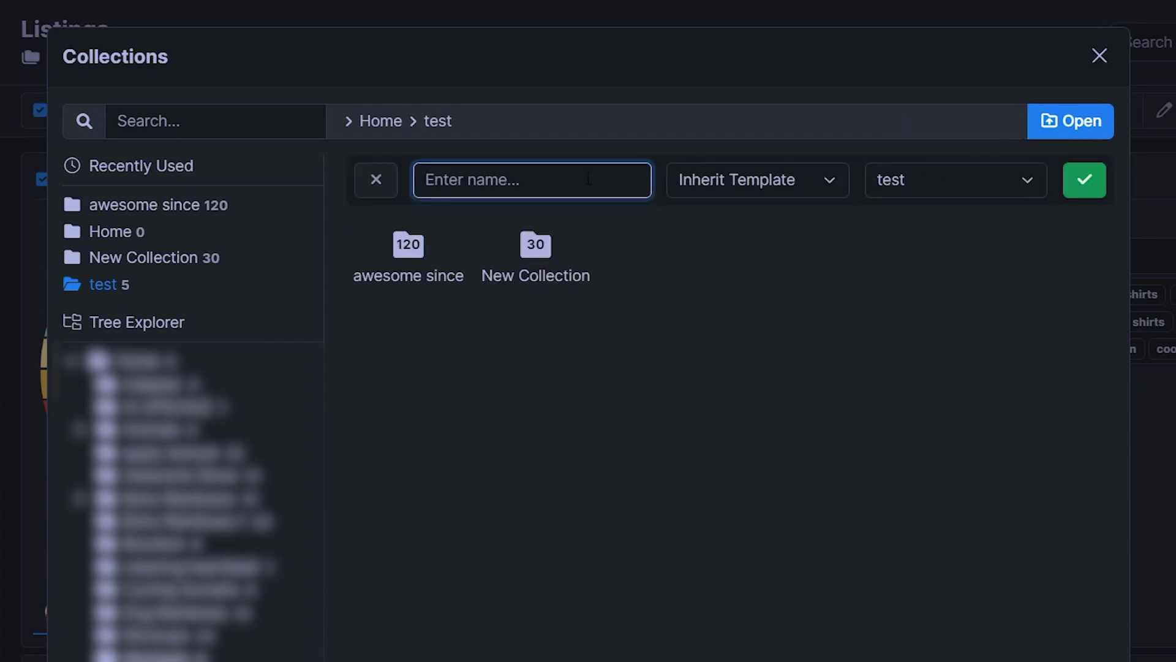
text(Custom Mo)
text(ckups)
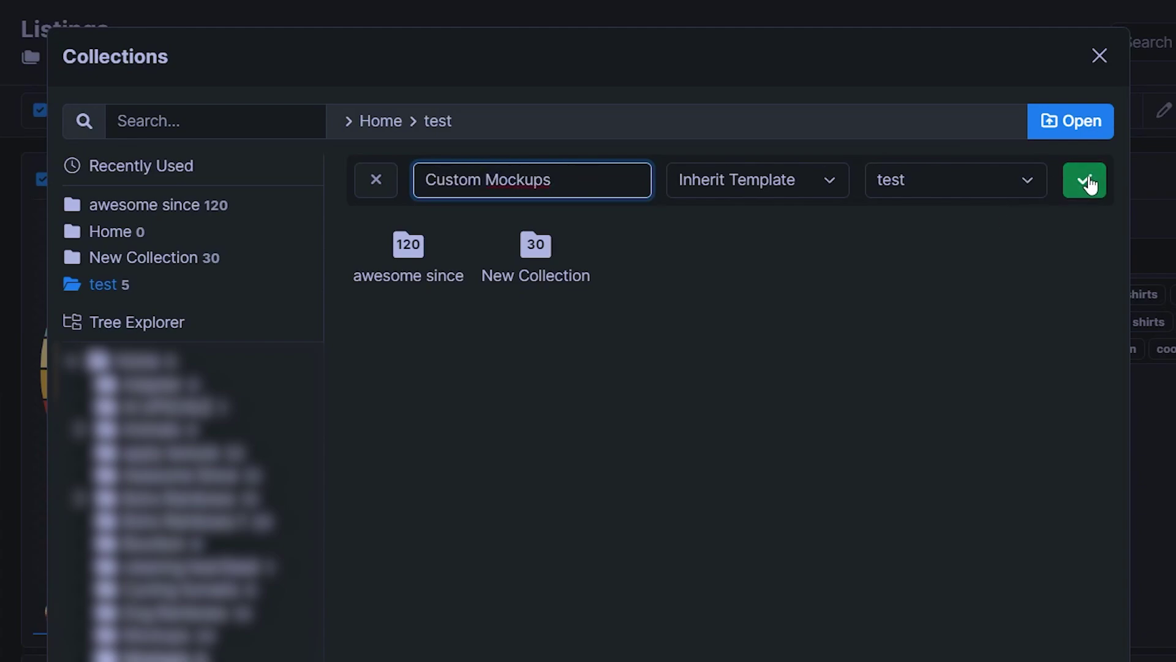
click(1086, 181)
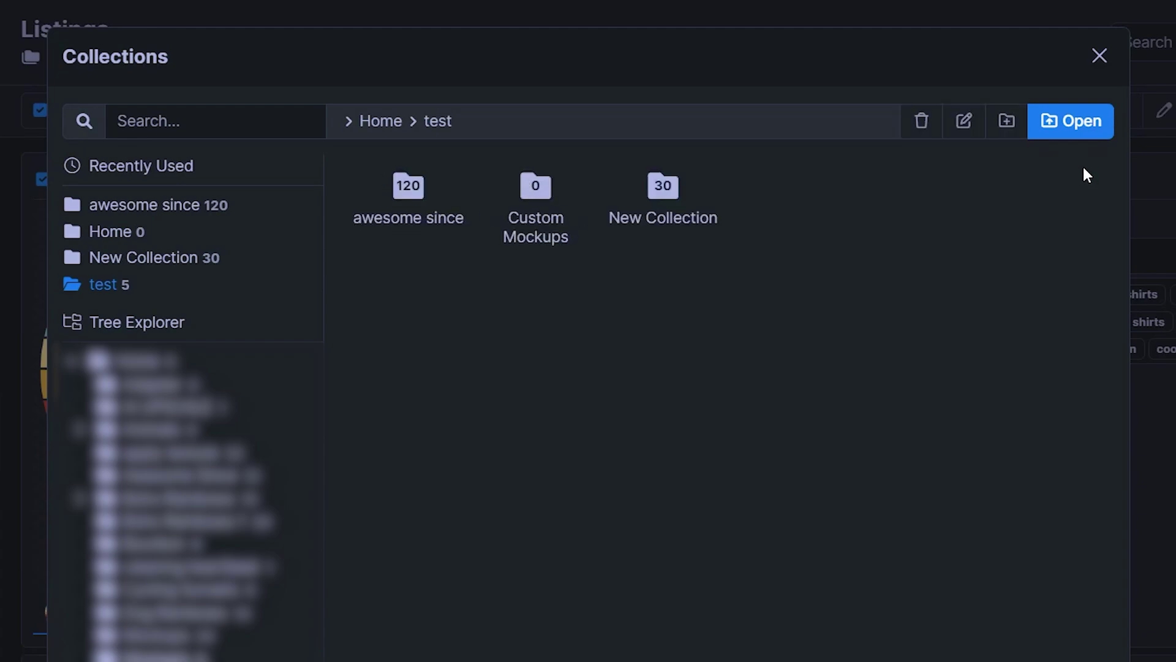
Open the Custom Mockups collection and bring up the design upload window.
click(533, 204)
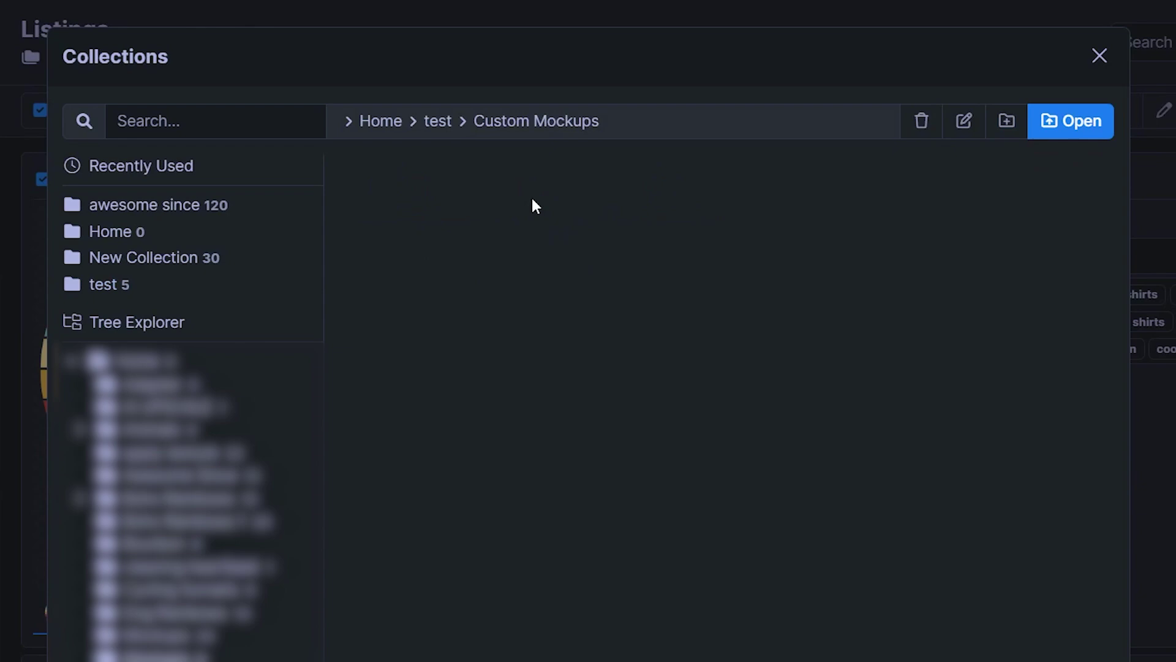
click(1077, 123)
click(944, 83)
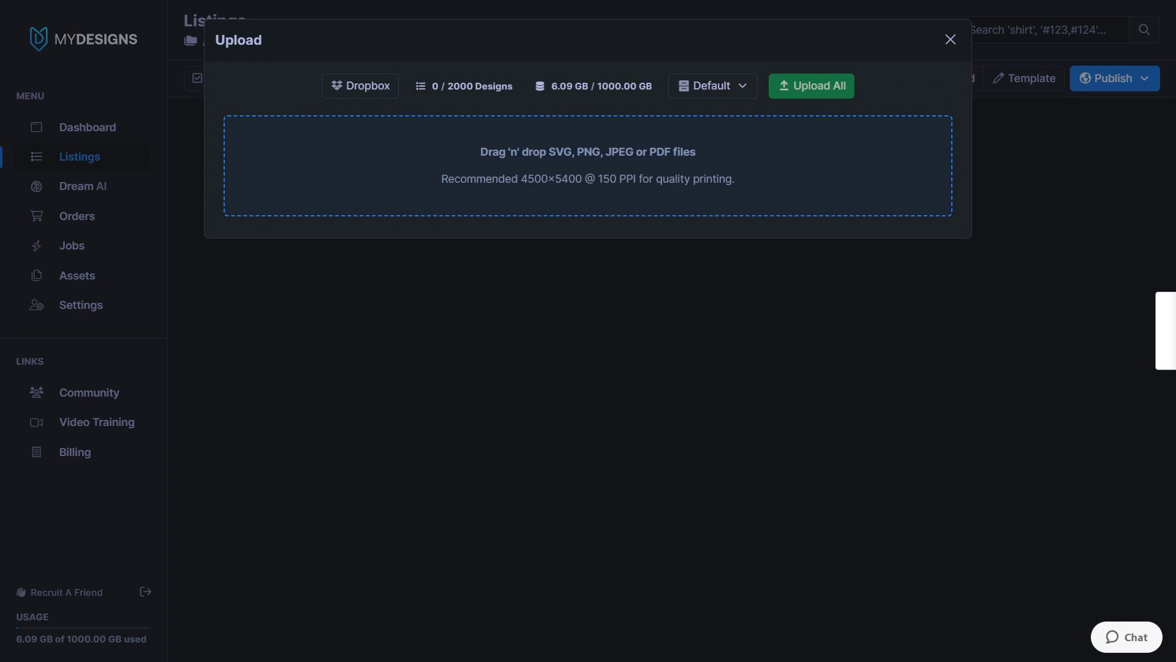
Upload the ten Corgi clipart PNGs and select all ten resulting listings.
drag(525, 160, 542, 164)
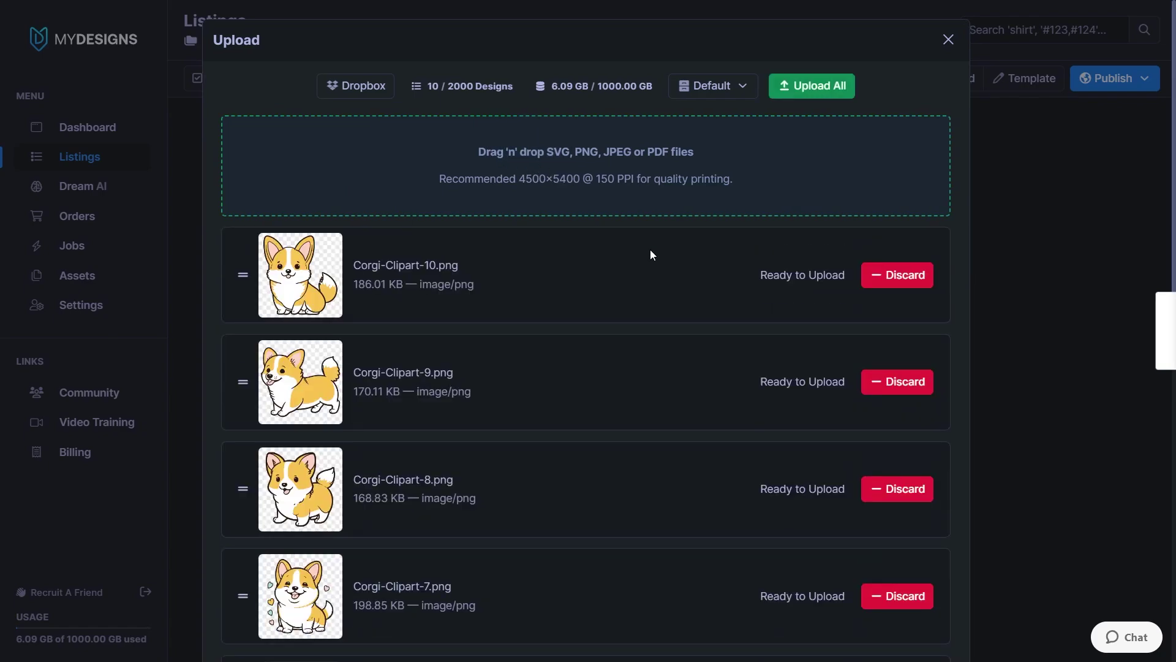
scroll(315, 412, down, 3)
scroll(400, 410, down, 1)
scroll(404, 400, down, 3)
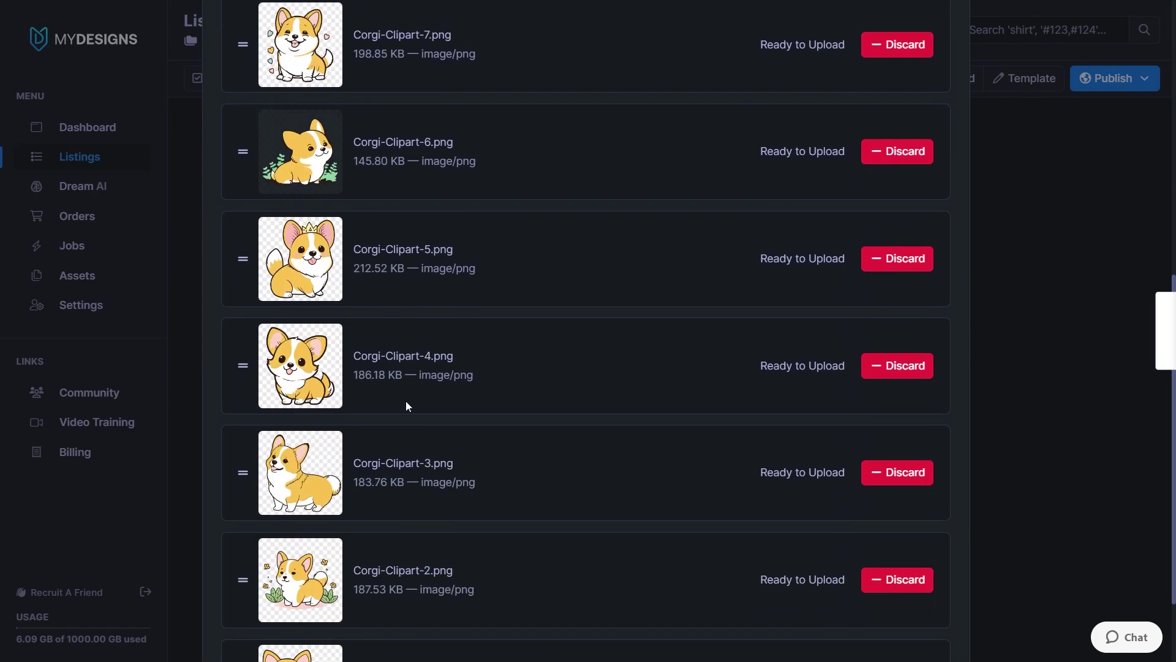
scroll(408, 405, down, 1)
scroll(307, 571, up, 2)
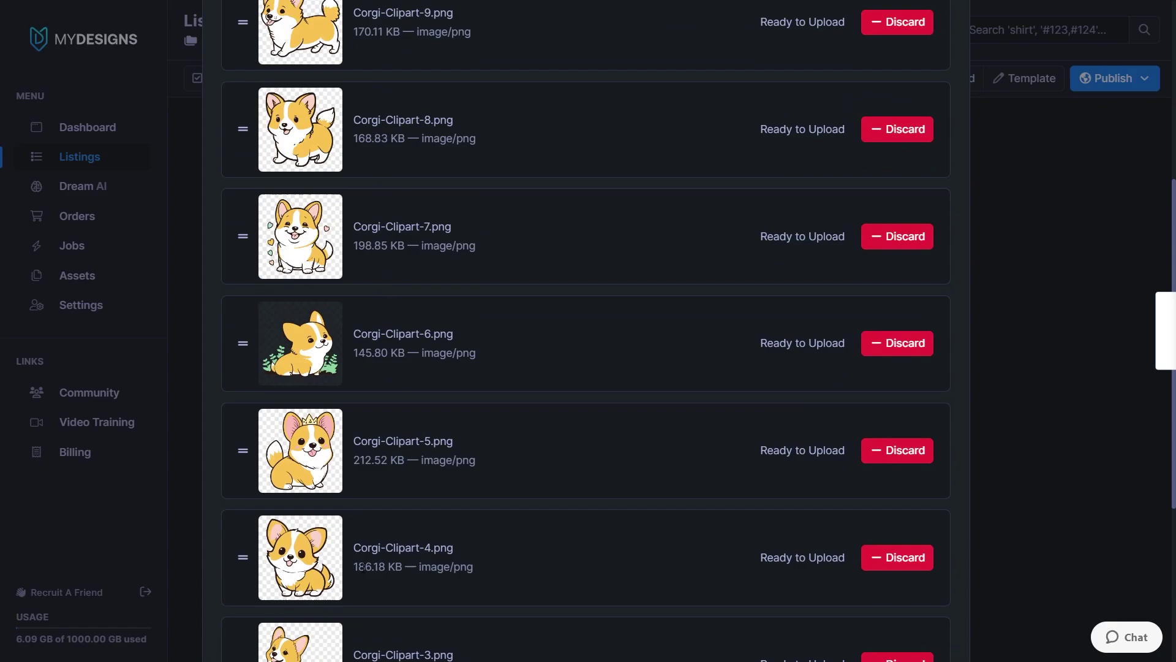
scroll(387, 563, up, 2)
scroll(448, 560, up, 2)
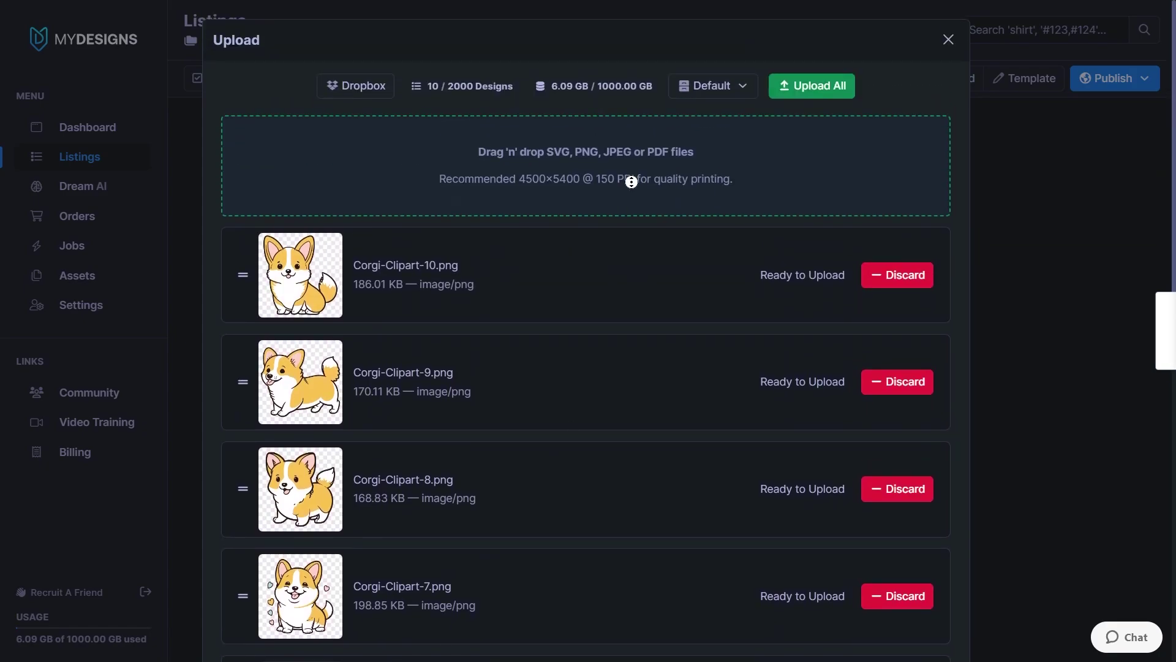
scroll(631, 182, down, 7)
scroll(760, 489, up, 5)
scroll(699, 86, up, 1)
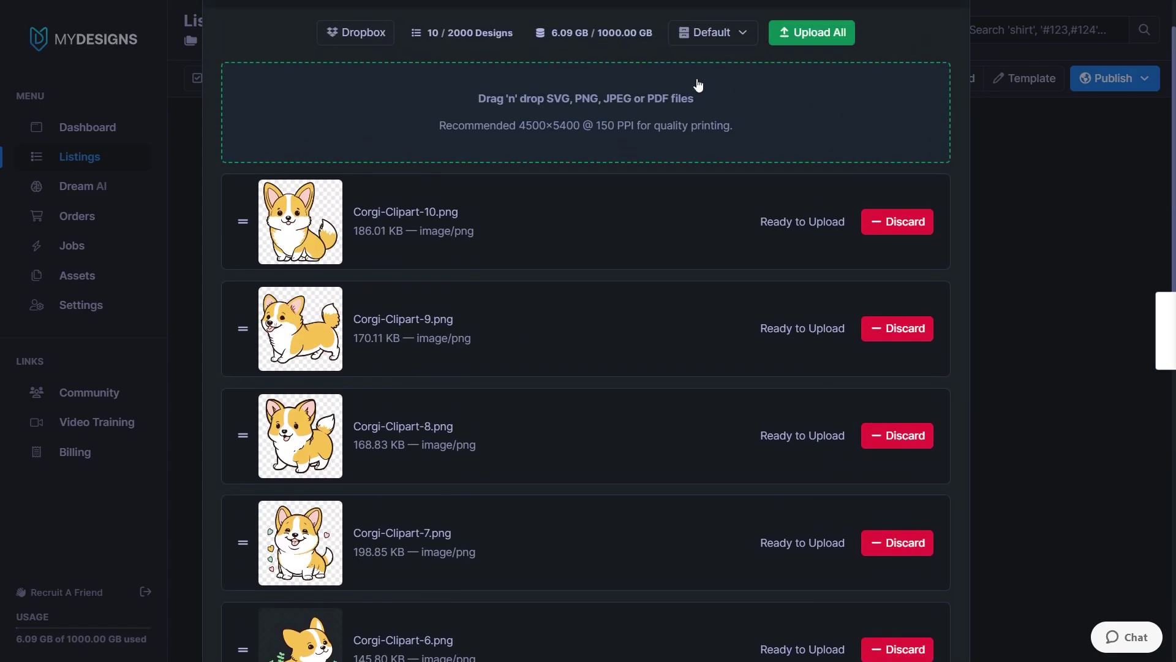
scroll(788, 192, up, 1)
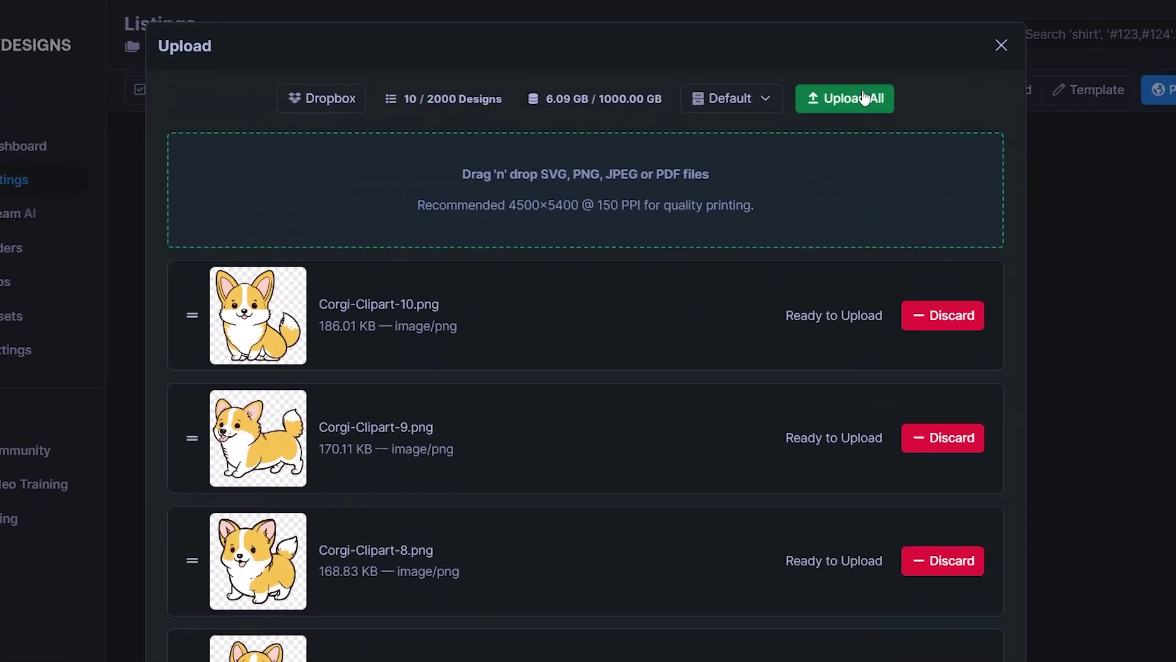
click(940, 126)
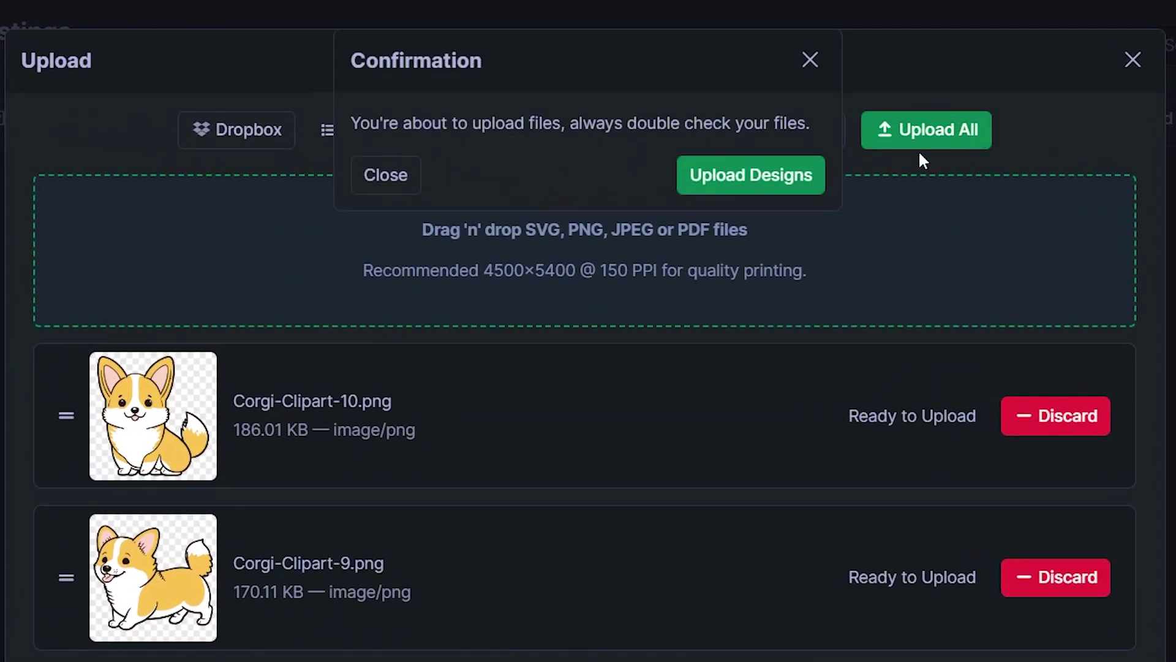
click(778, 183)
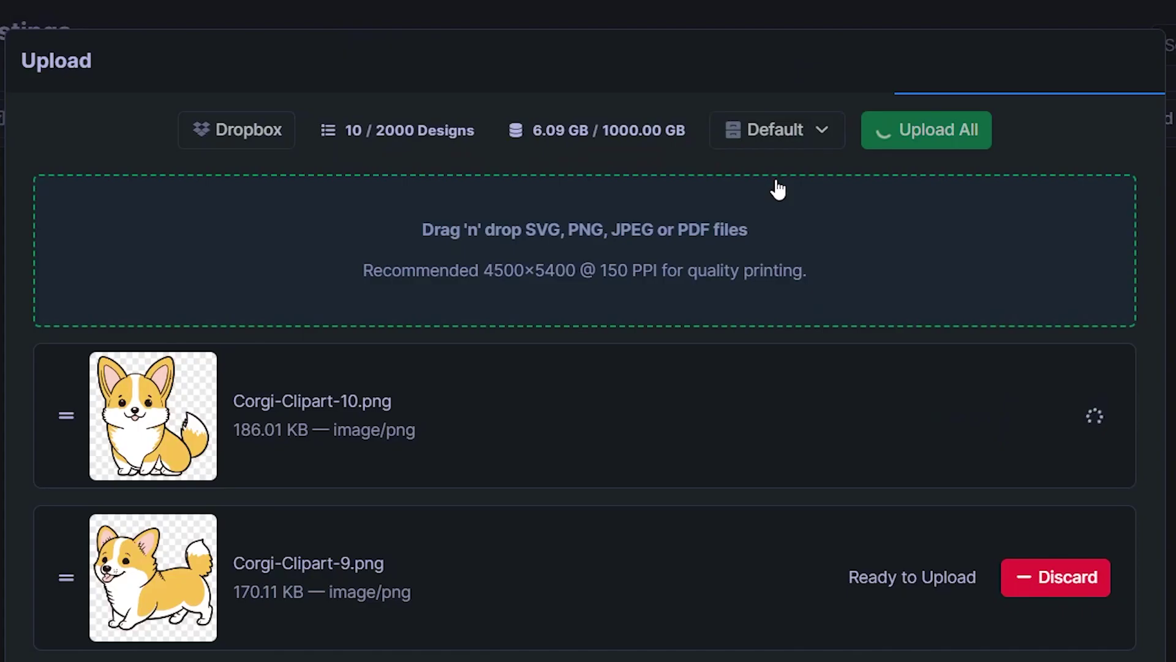
click(217, 79)
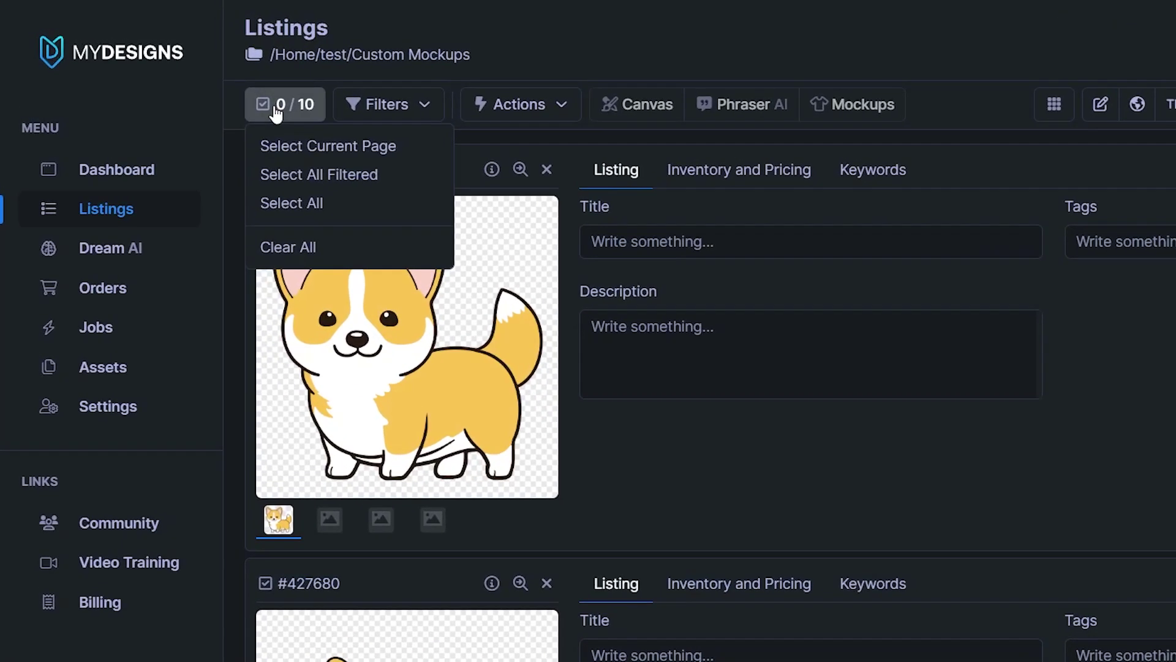
click(325, 214)
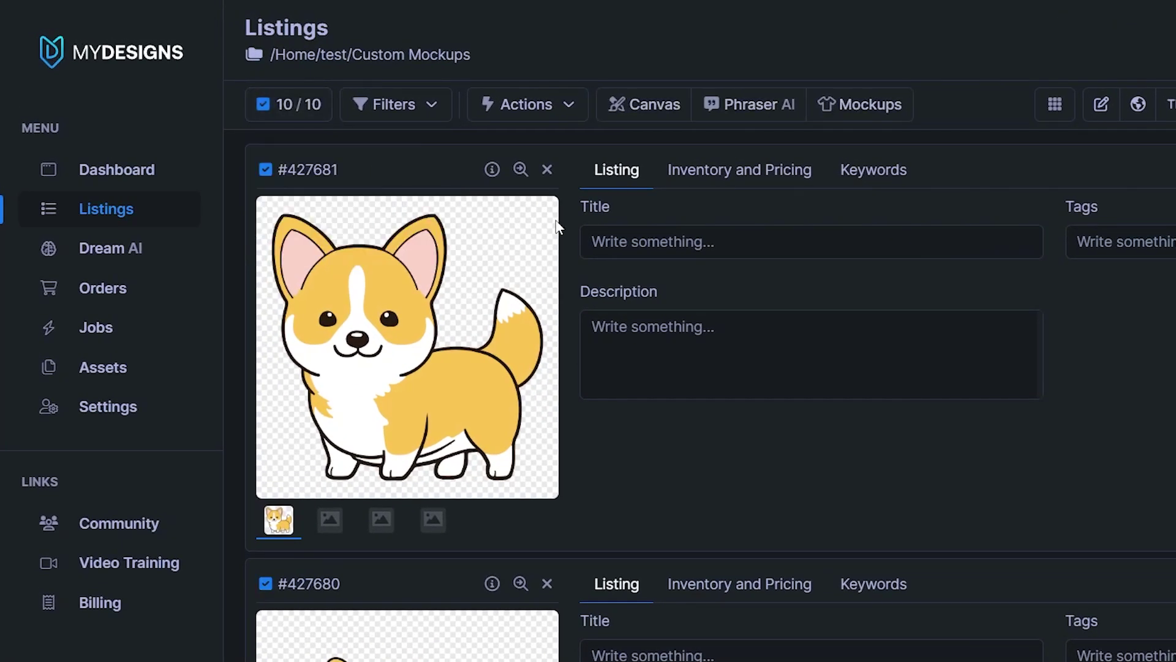
Pick the Die Cut Stickers mockup from my own mockups and preview it.
click(871, 104)
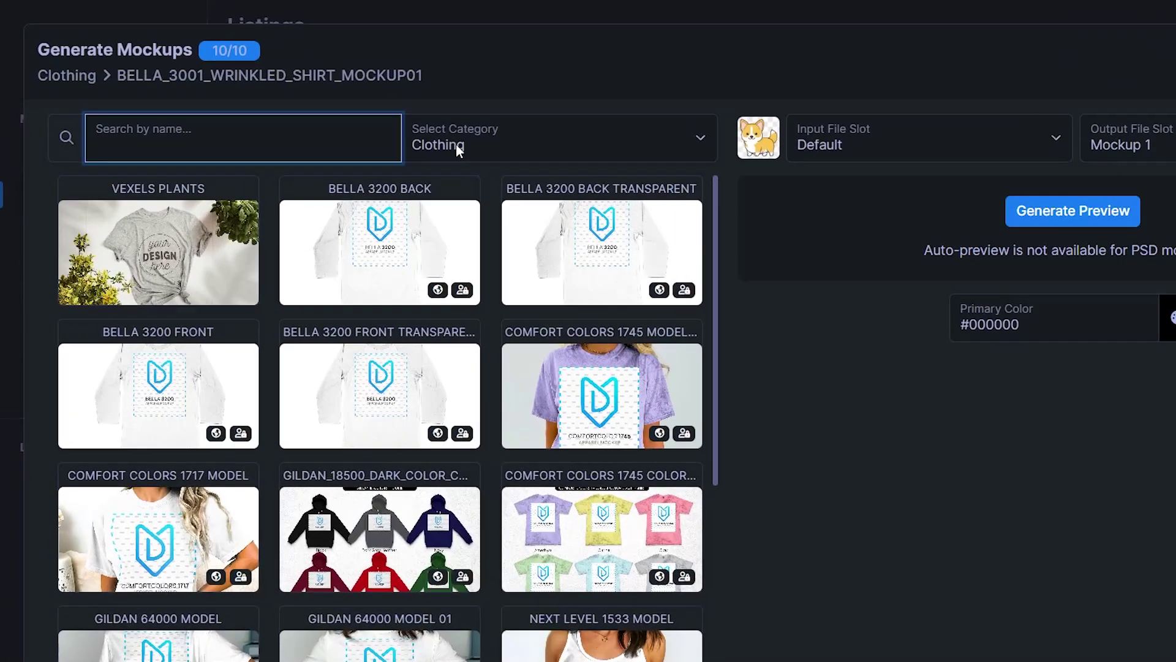
click(368, 116)
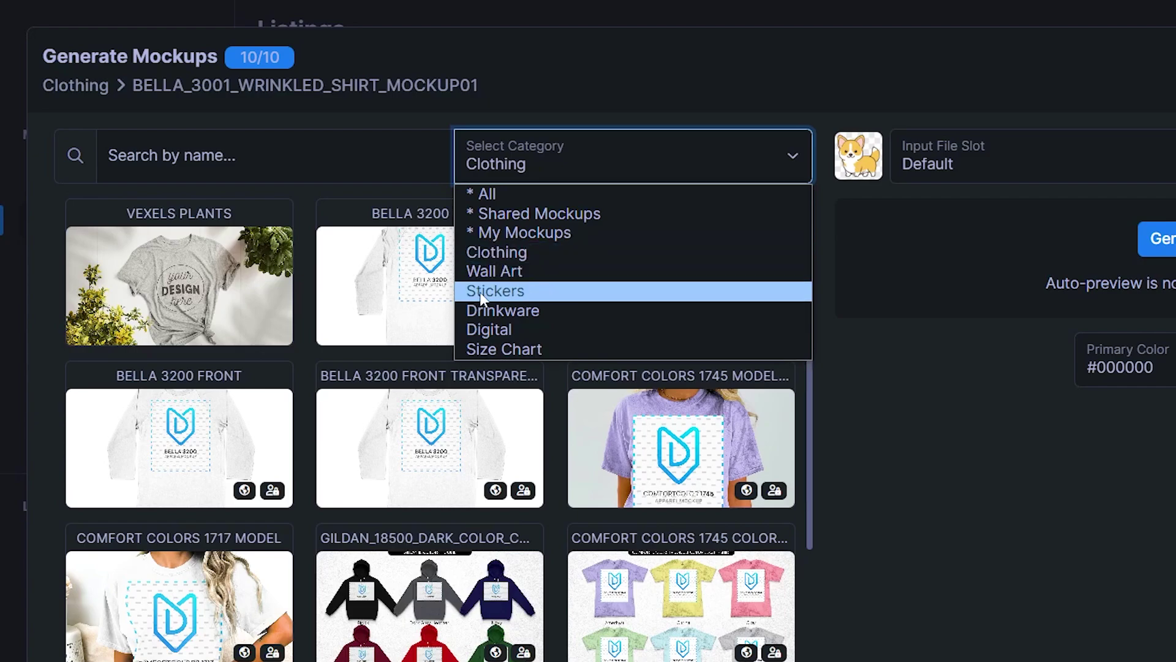
click(544, 235)
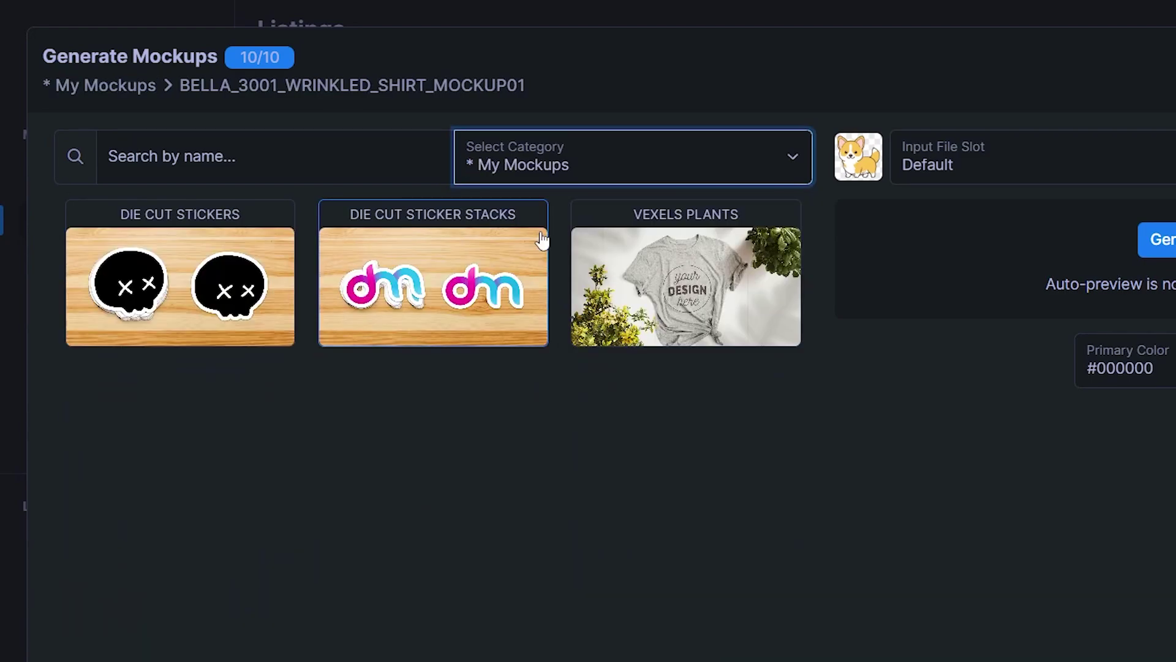
click(132, 276)
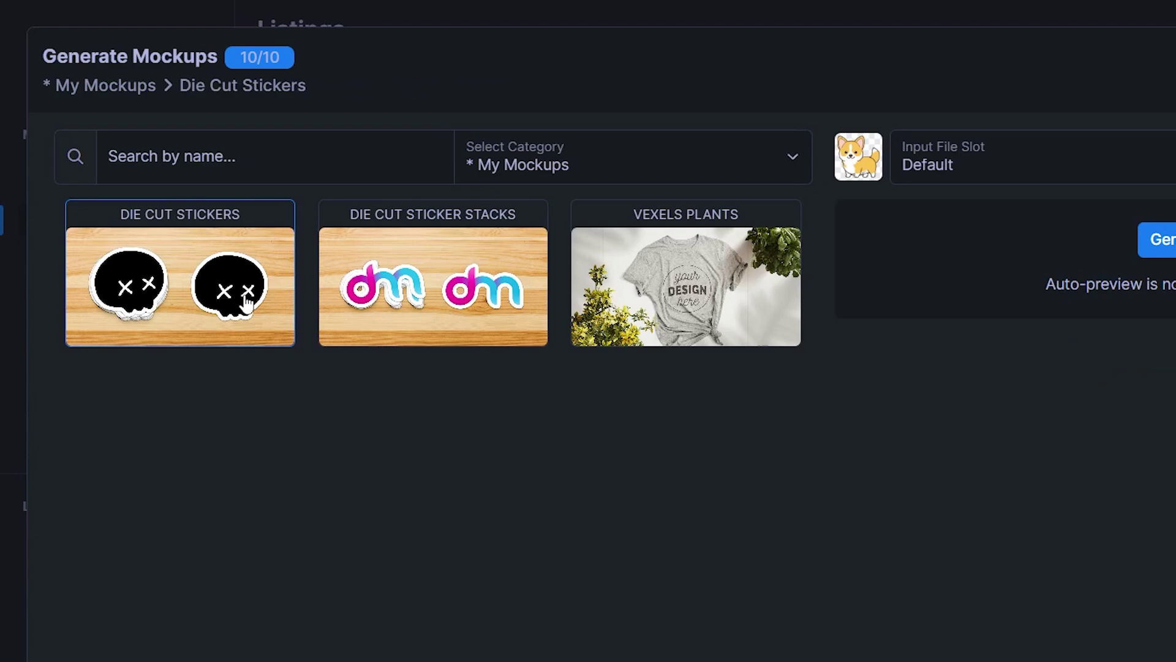
click(719, 239)
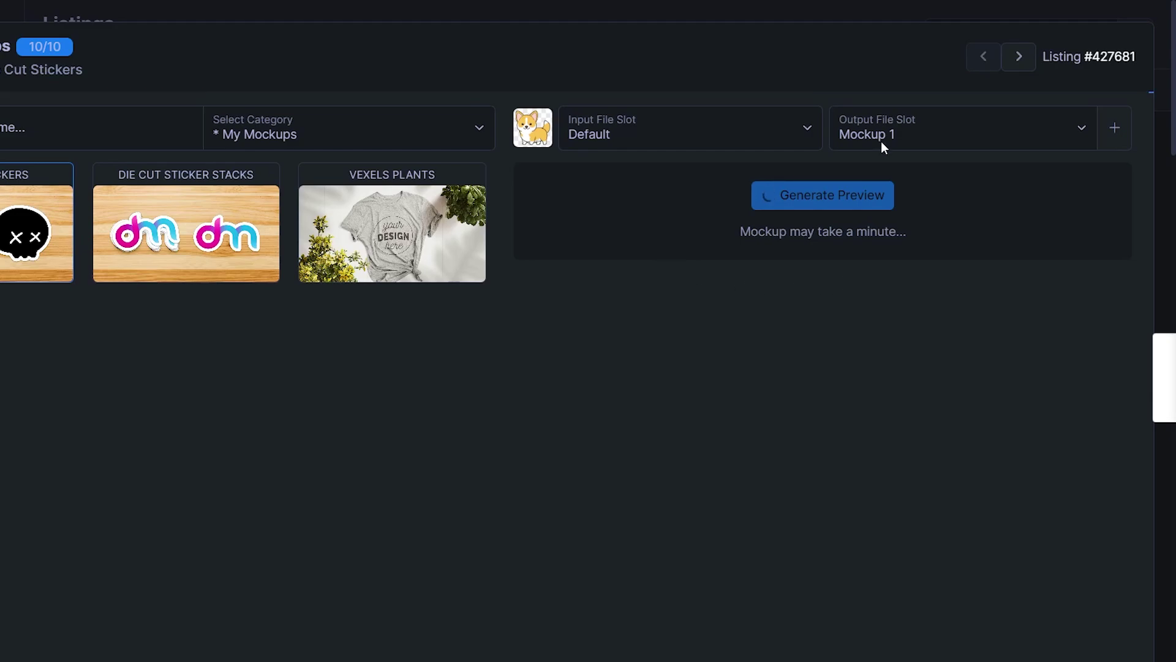
Set the output slot to Mockup 1 and create mockups for all listings.
click(922, 135)
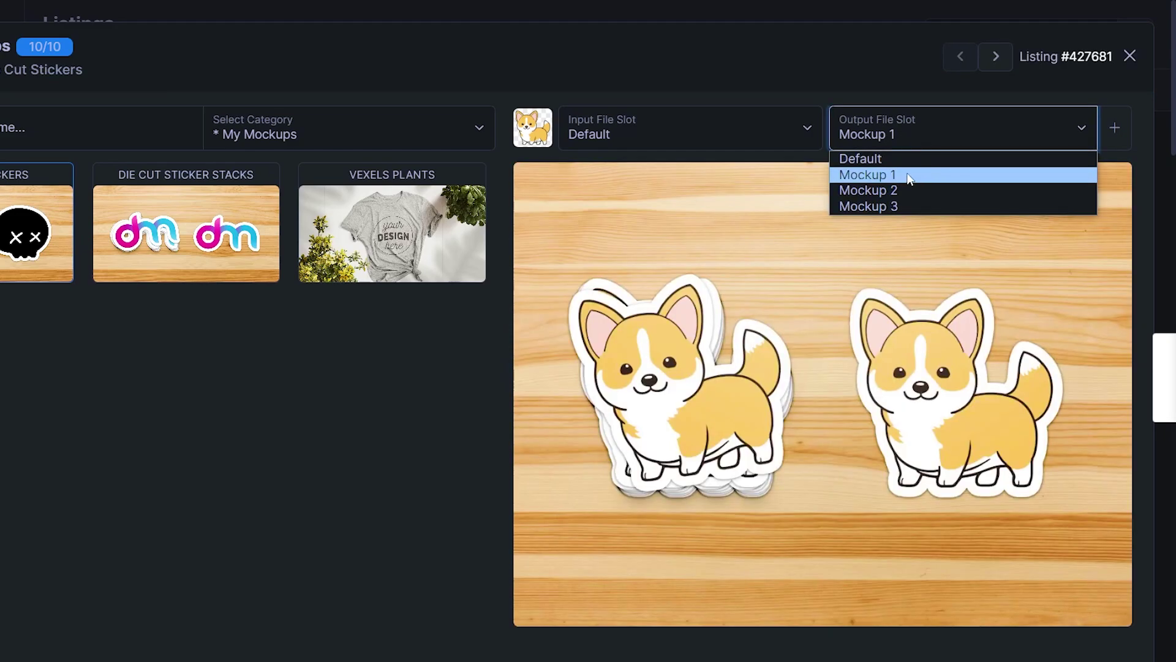
click(900, 175)
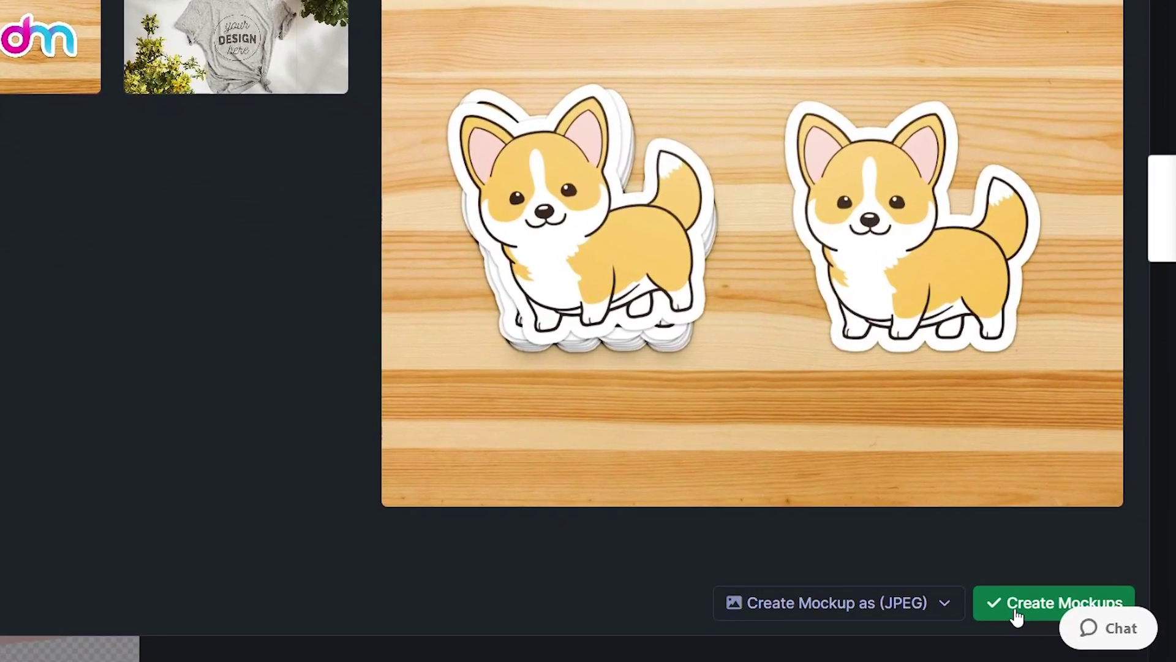
click(1017, 615)
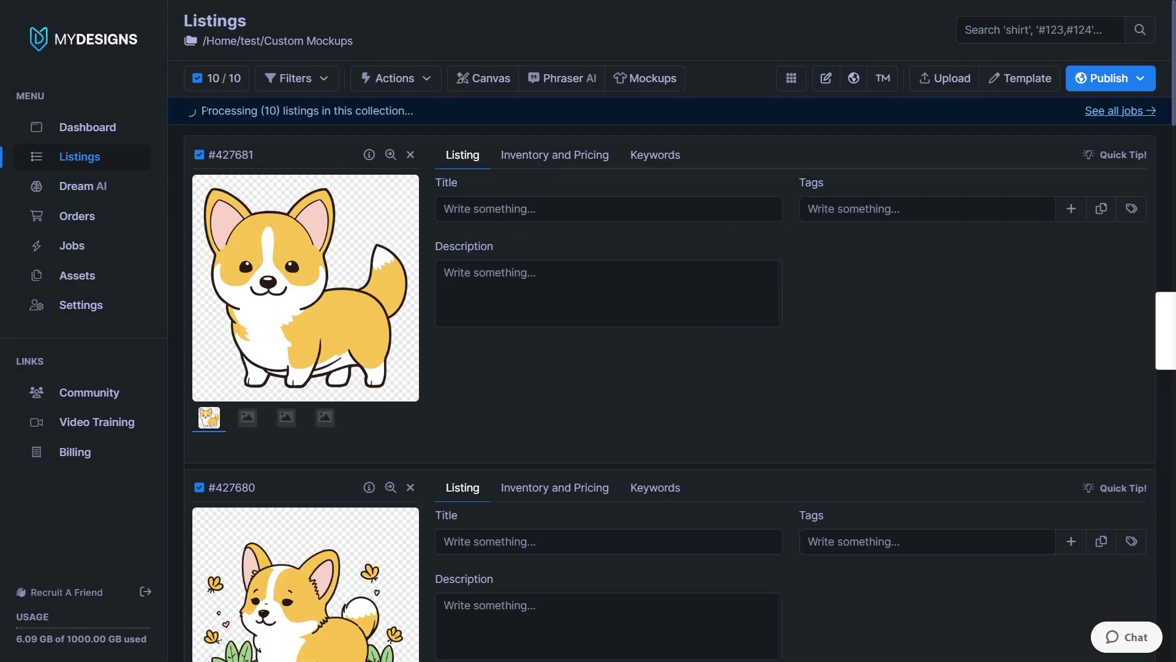
drag(201, 111, 422, 113)
scroll(383, 389, down, 3)
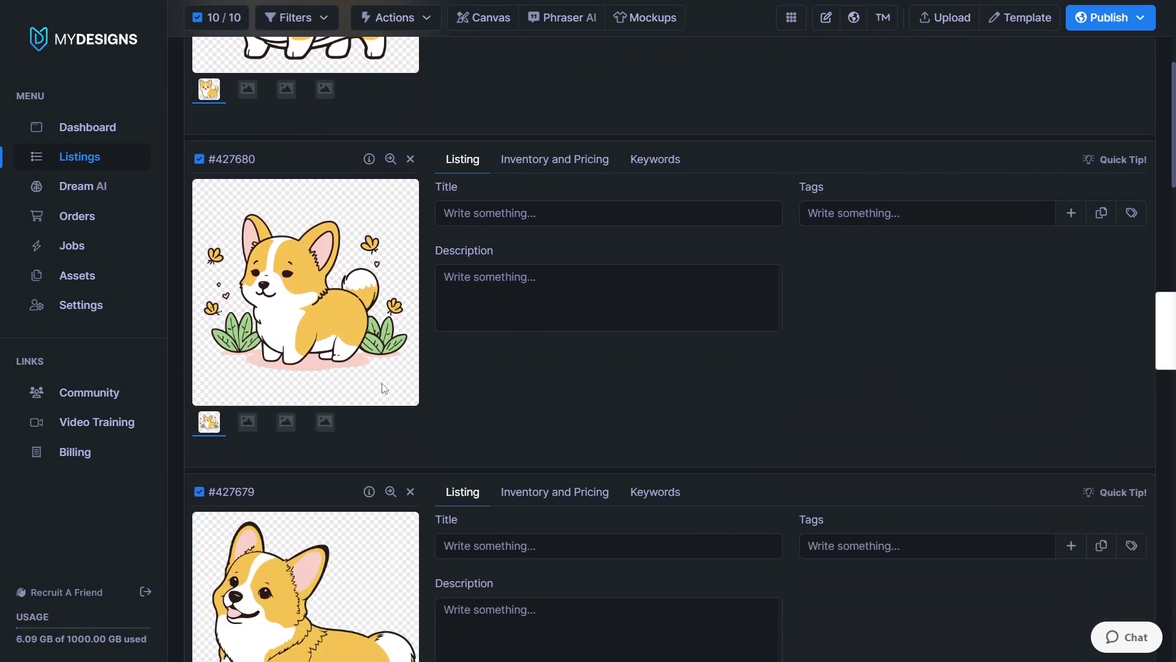
scroll(384, 389, up, 5)
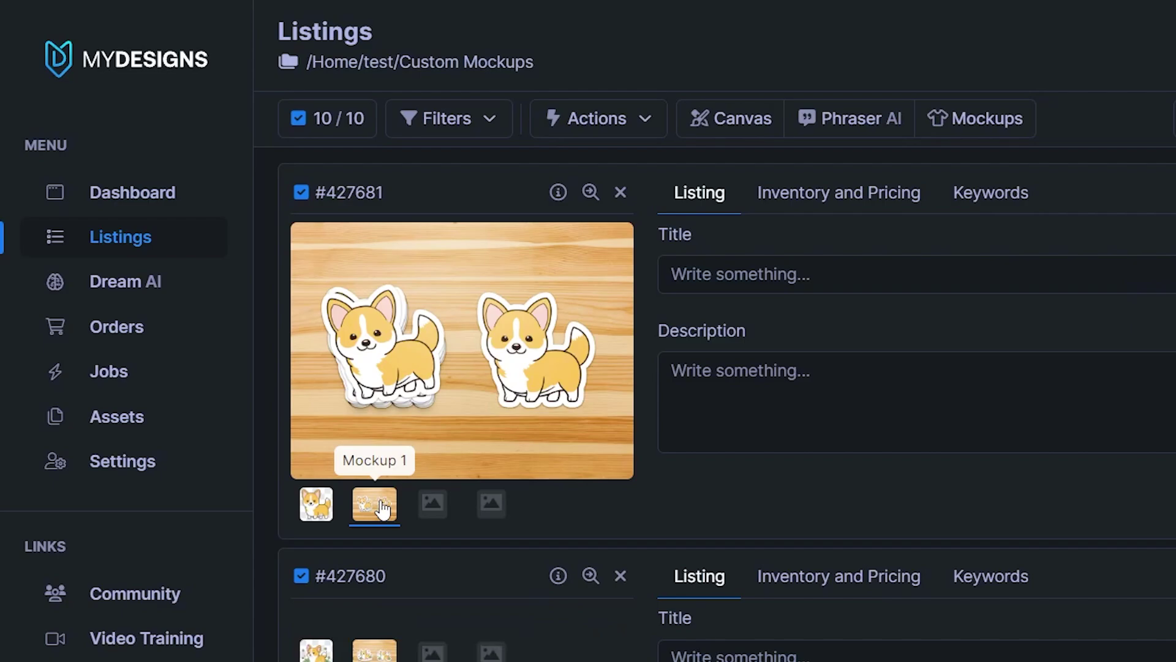
scroll(424, 622, down, 3)
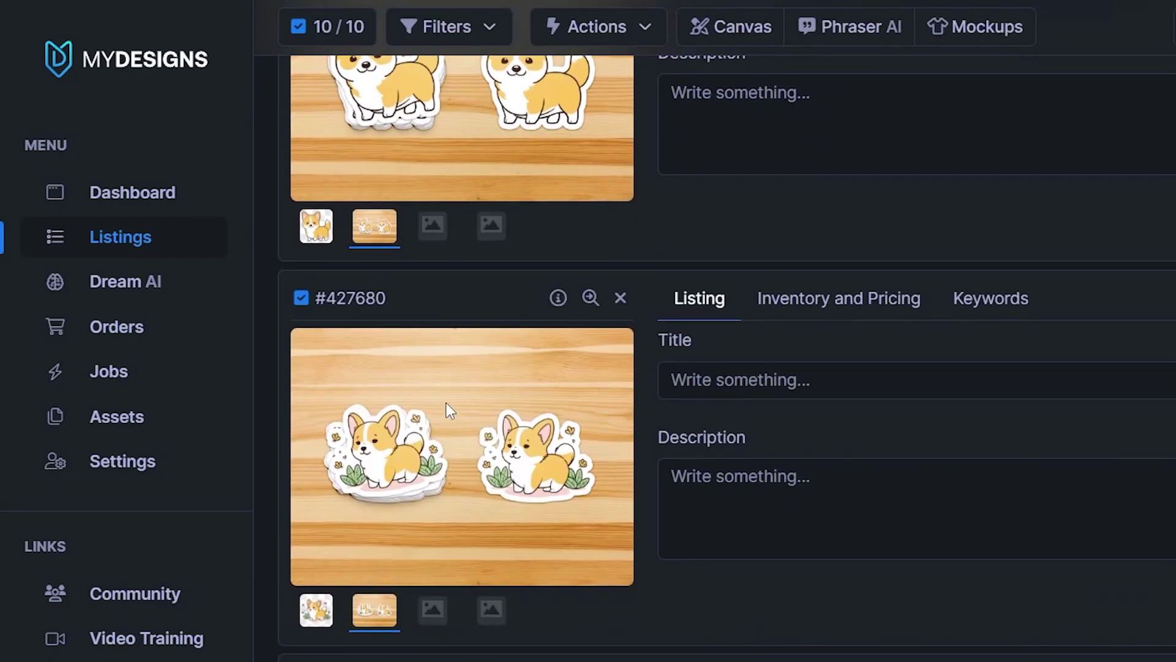
scroll(447, 407, down, 1)
scroll(474, 552, down, 2)
scroll(473, 500, down, 4)
scroll(468, 482, down, 4)
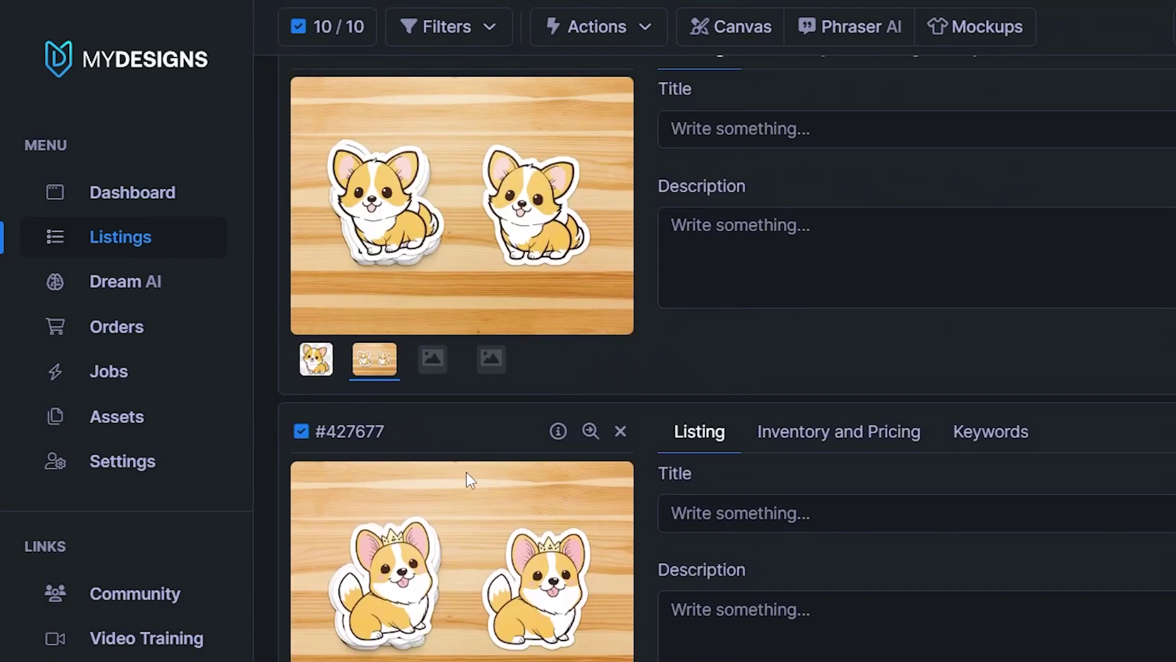
scroll(474, 476, down, 3)
scroll(468, 469, down, 4)
scroll(442, 441, down, 3)
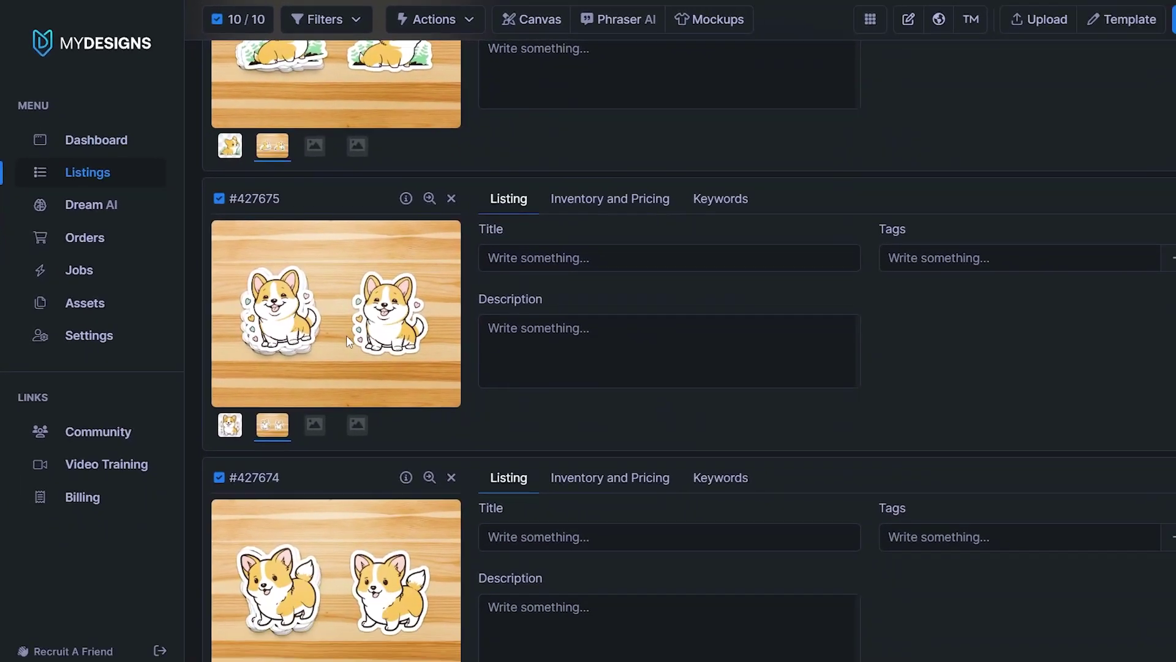
scroll(347, 335, down, 2)
scroll(341, 312, down, 3)
scroll(348, 312, down, 2)
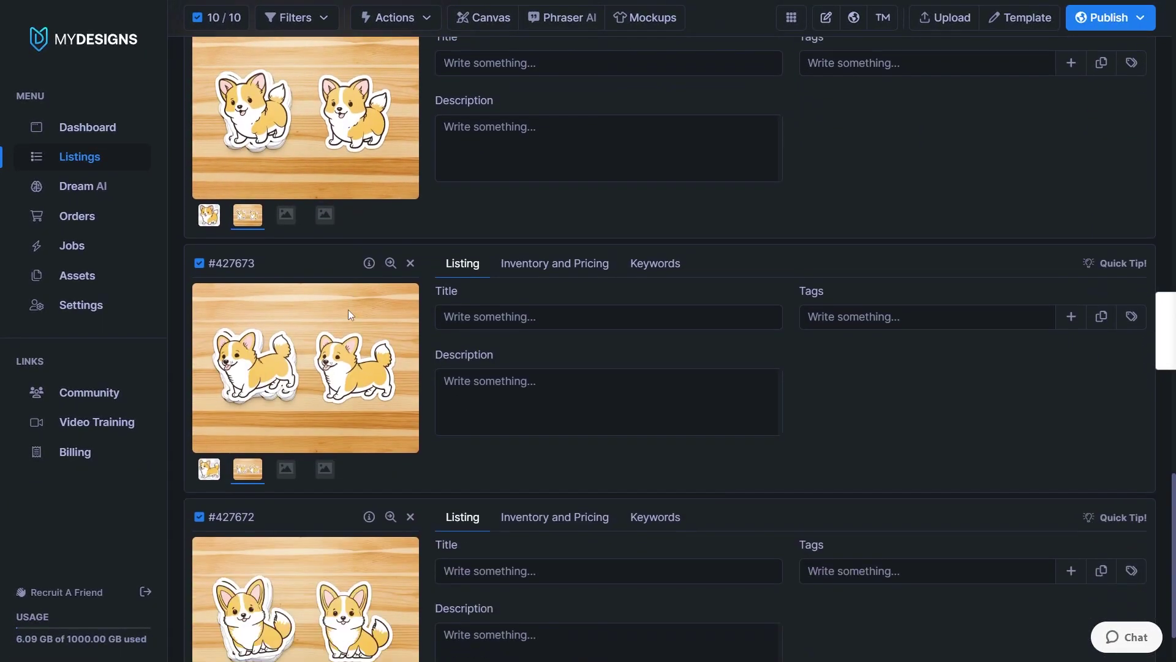
scroll(349, 309, down, 1)
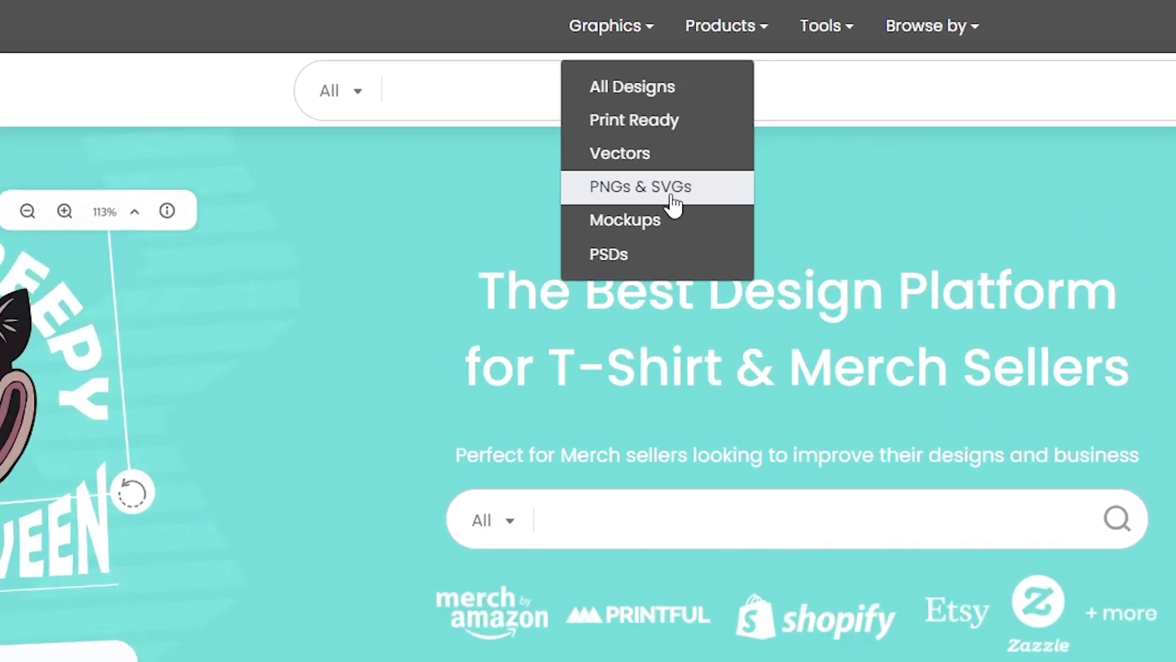
Open the Plants t-shirt mockup composition from the Vexels Mockups collection.
click(680, 227)
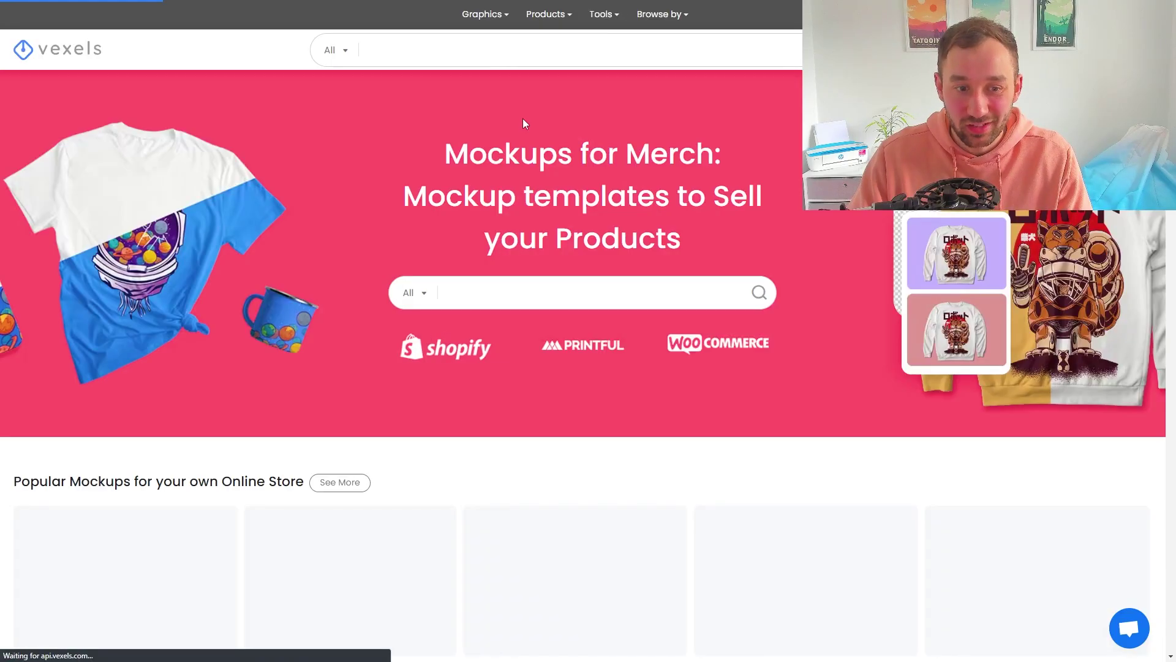
scroll(506, 455, down, 2)
scroll(506, 454, down, 1)
scroll(506, 455, down, 1)
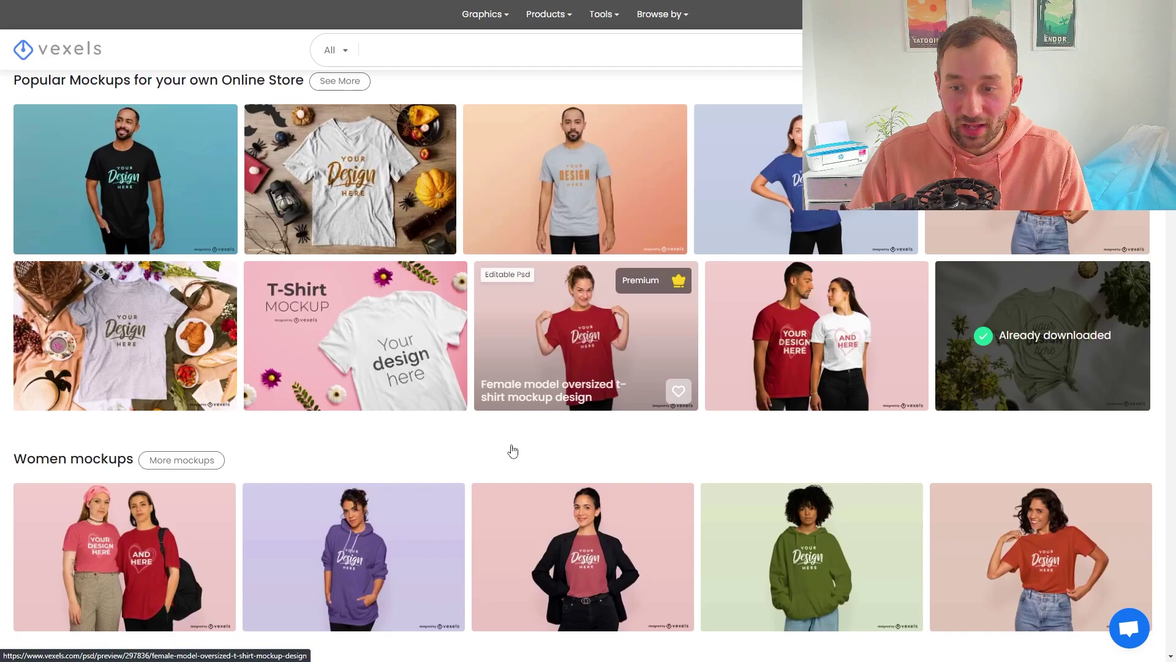
scroll(505, 455, down, 1)
scroll(505, 455, down, 2)
scroll(685, 322, down, 2)
scroll(686, 322, down, 2)
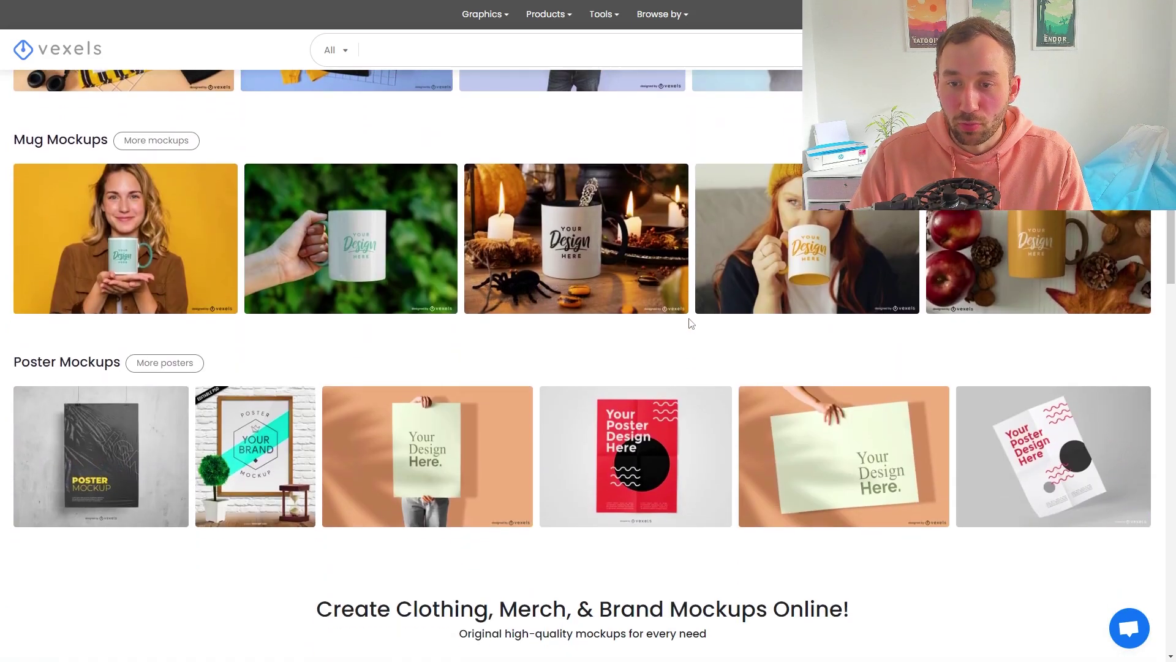
scroll(832, 429, down, 1)
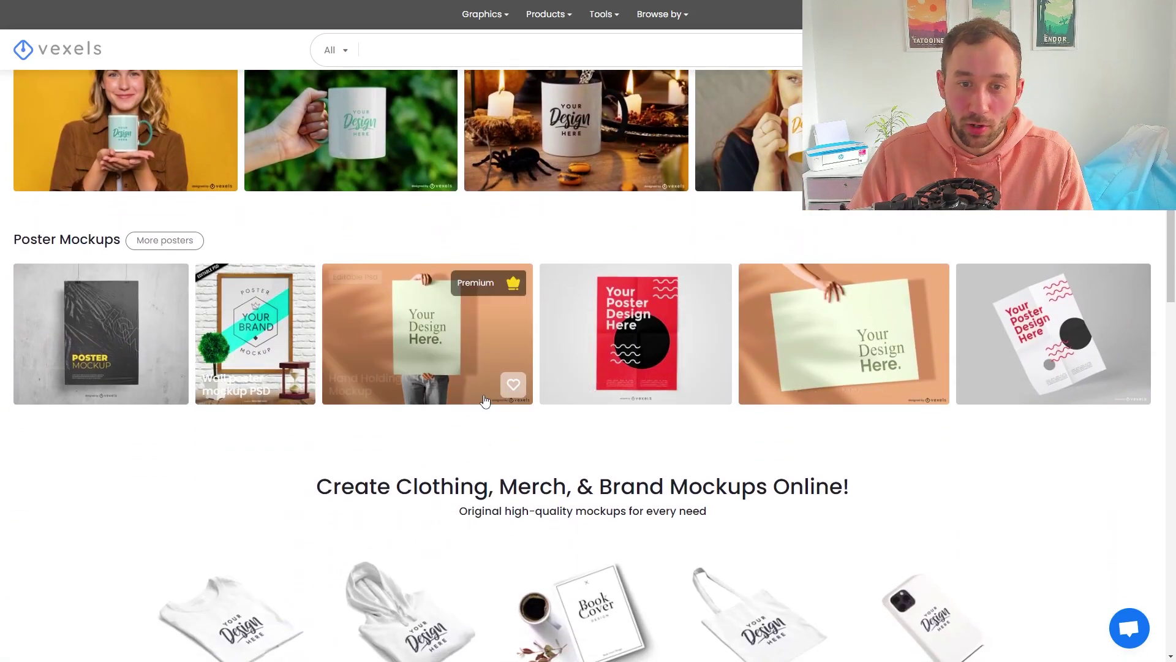
scroll(597, 404, up, 1)
scroll(994, 384, up, 2)
scroll(993, 385, up, 1)
scroll(763, 389, up, 1)
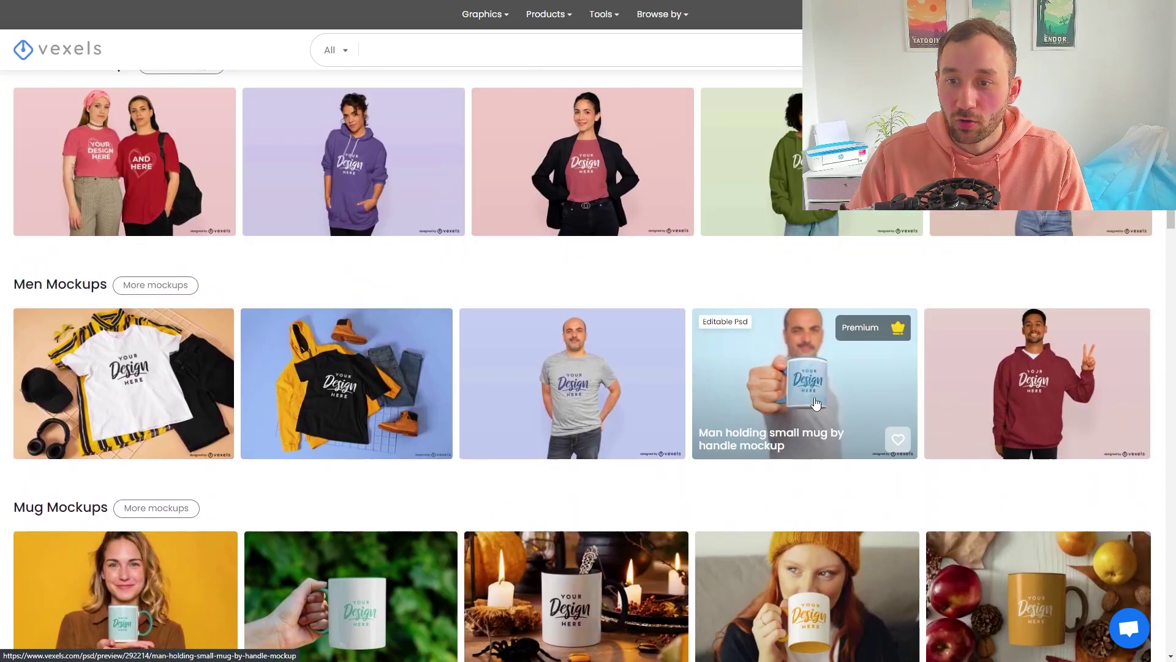
scroll(821, 413, up, 2)
click(1066, 313)
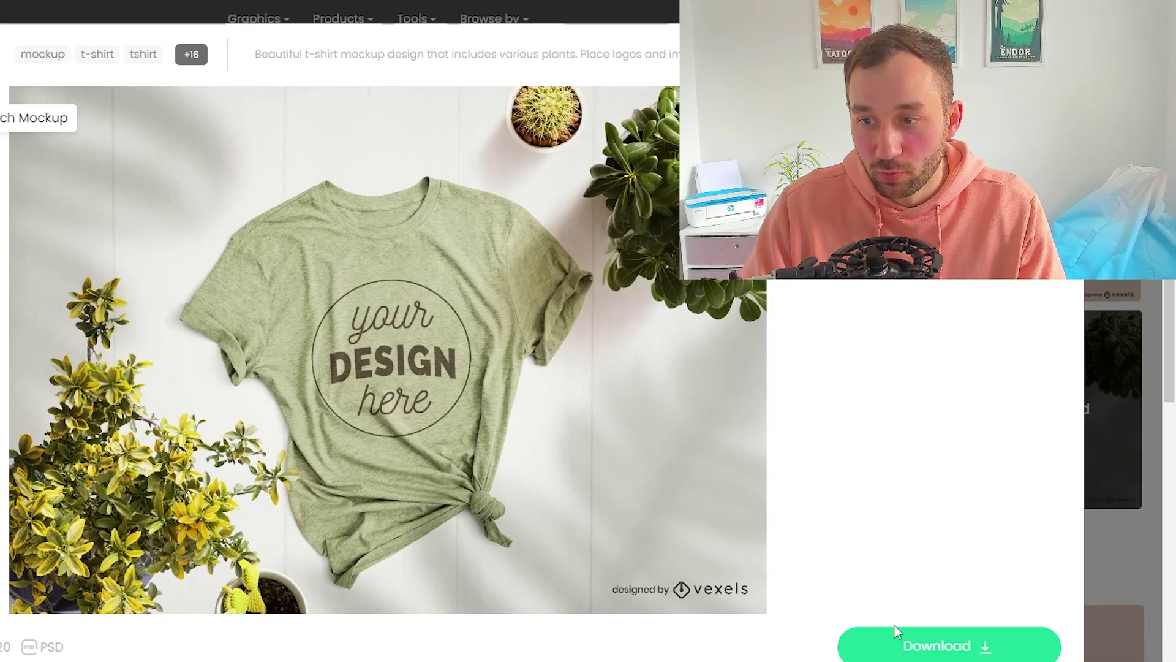
scroll(916, 644, down, 10)
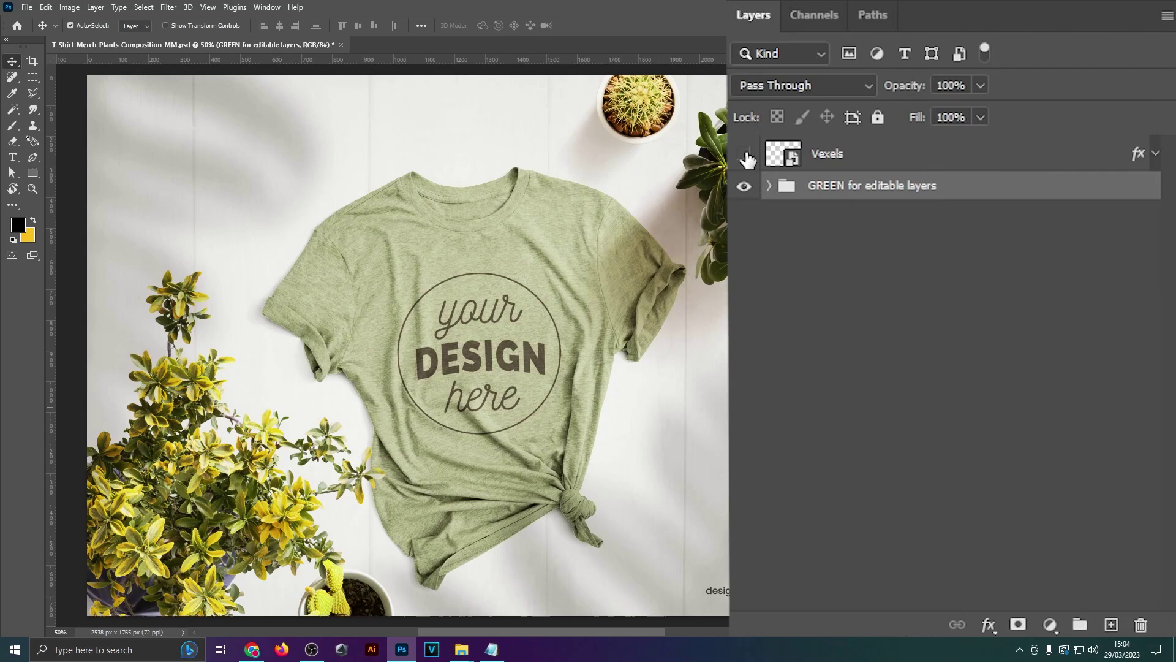
Expand the GREEN, Mockup and Tshirt layer groups and select DESIGN HERE.
click(769, 186)
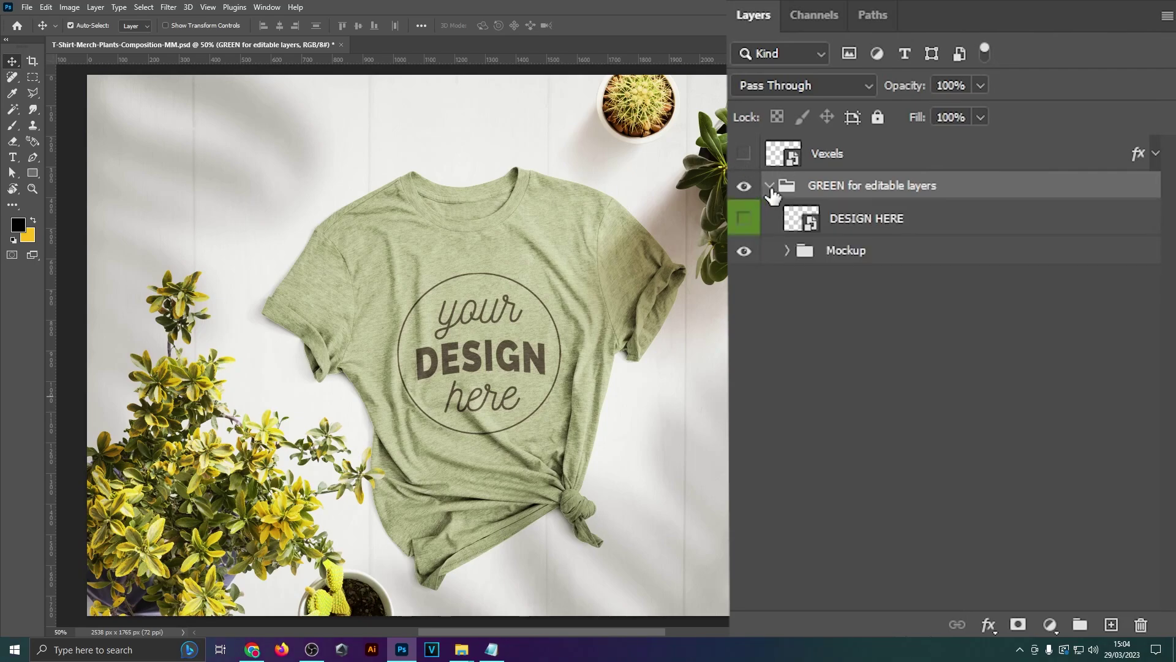
click(787, 251)
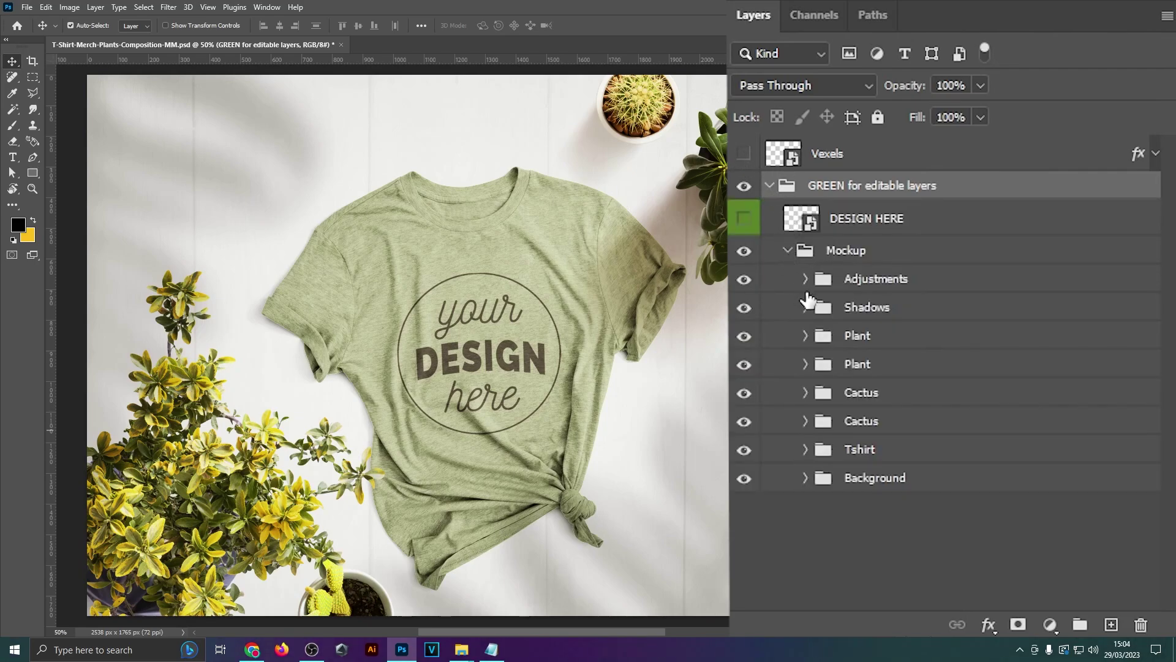
click(806, 451)
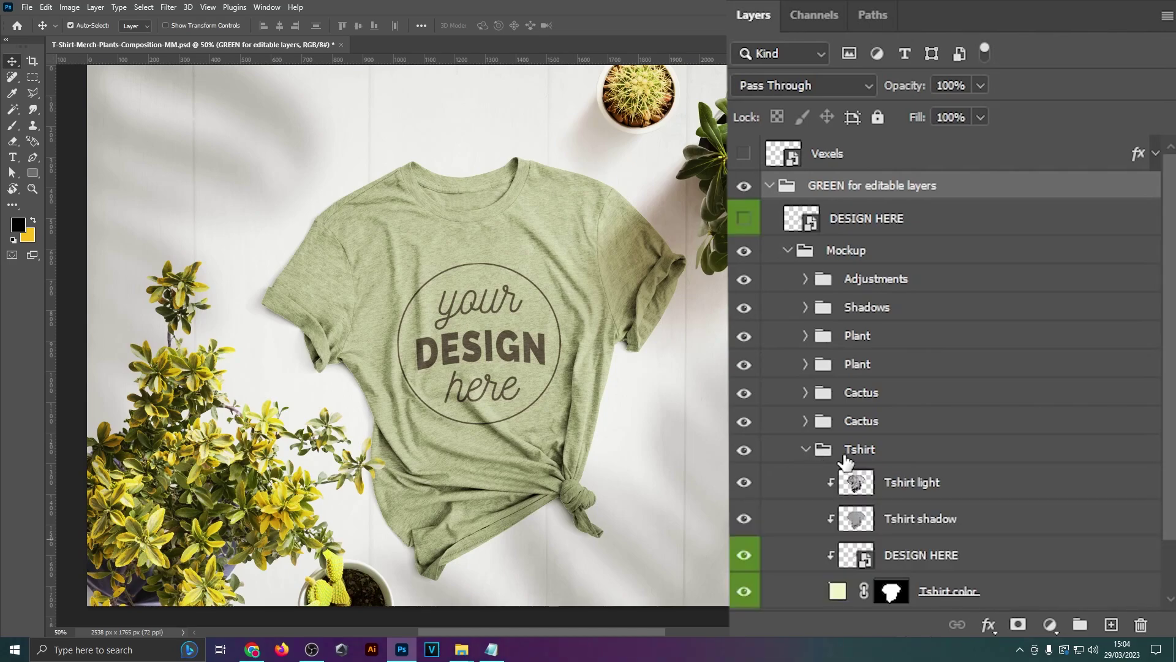
scroll(846, 460, down, 2)
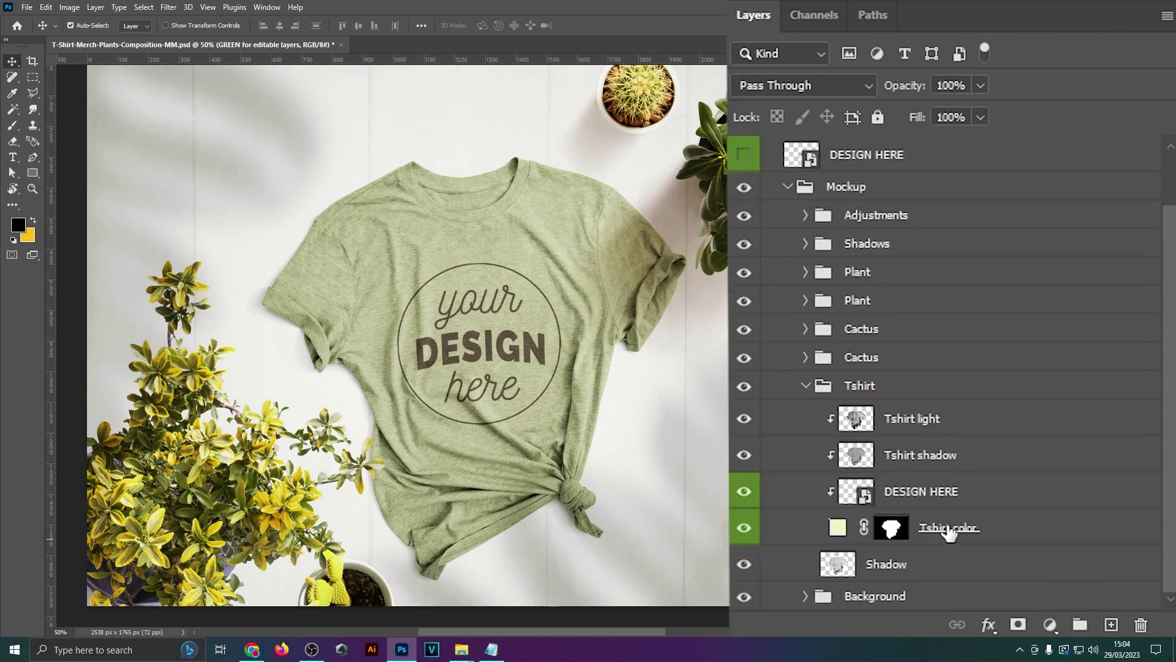
click(945, 501)
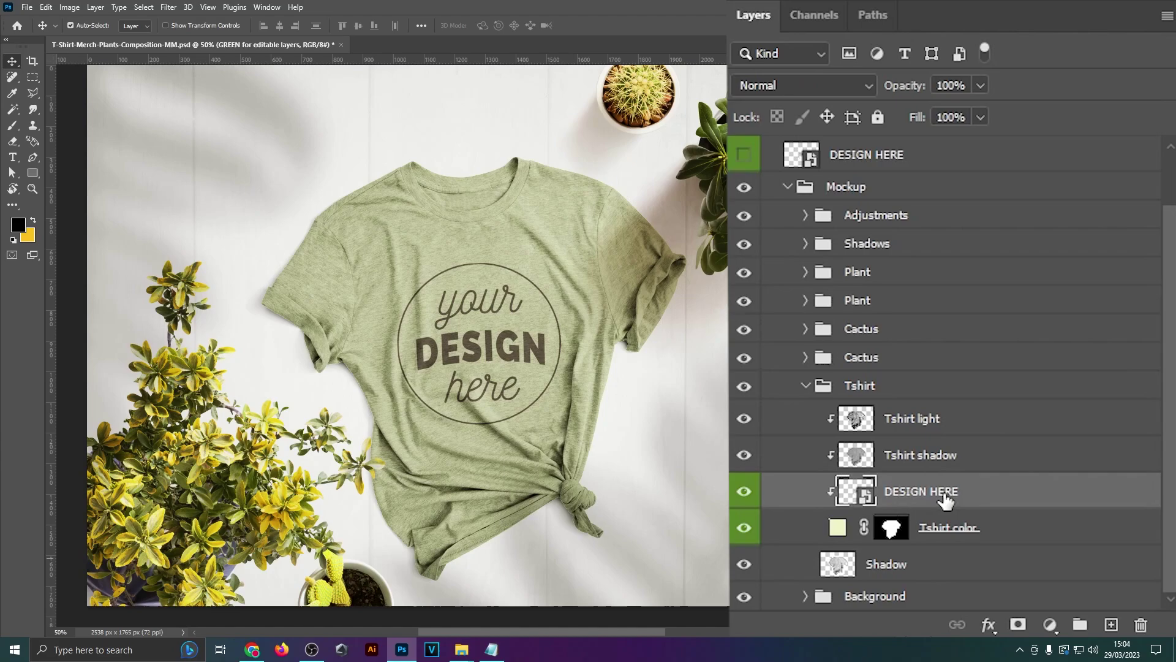
Rename DESIGN HERE to md-design and start renaming the Tshirt color layer.
double_click(860, 494)
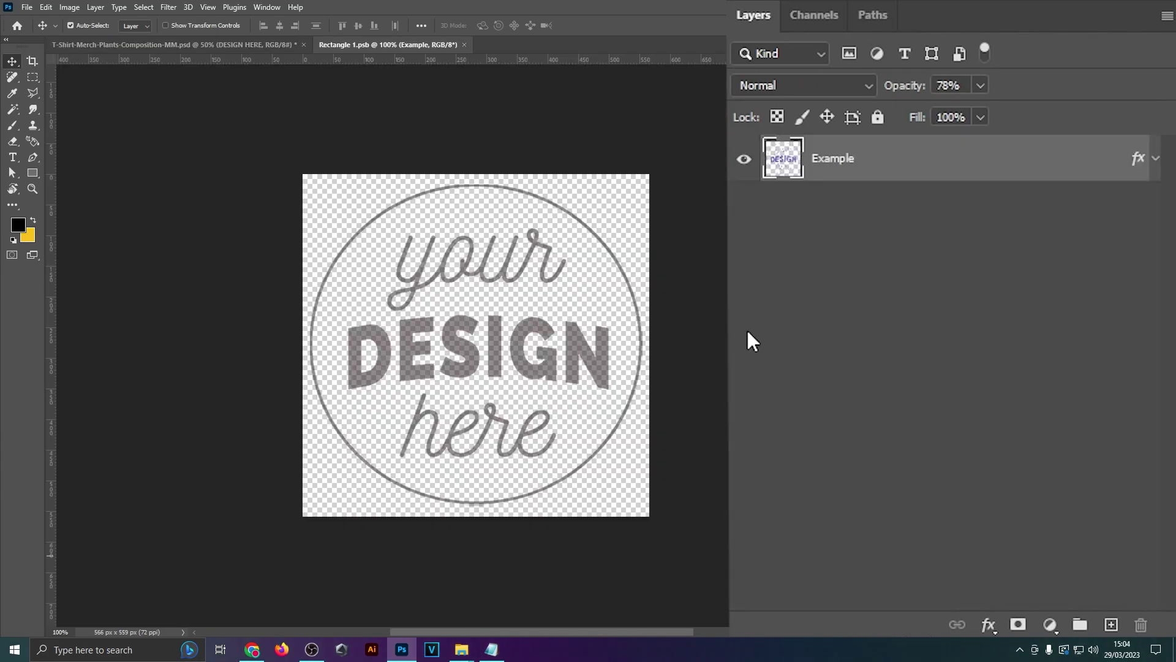
click(465, 45)
text(md-desig)
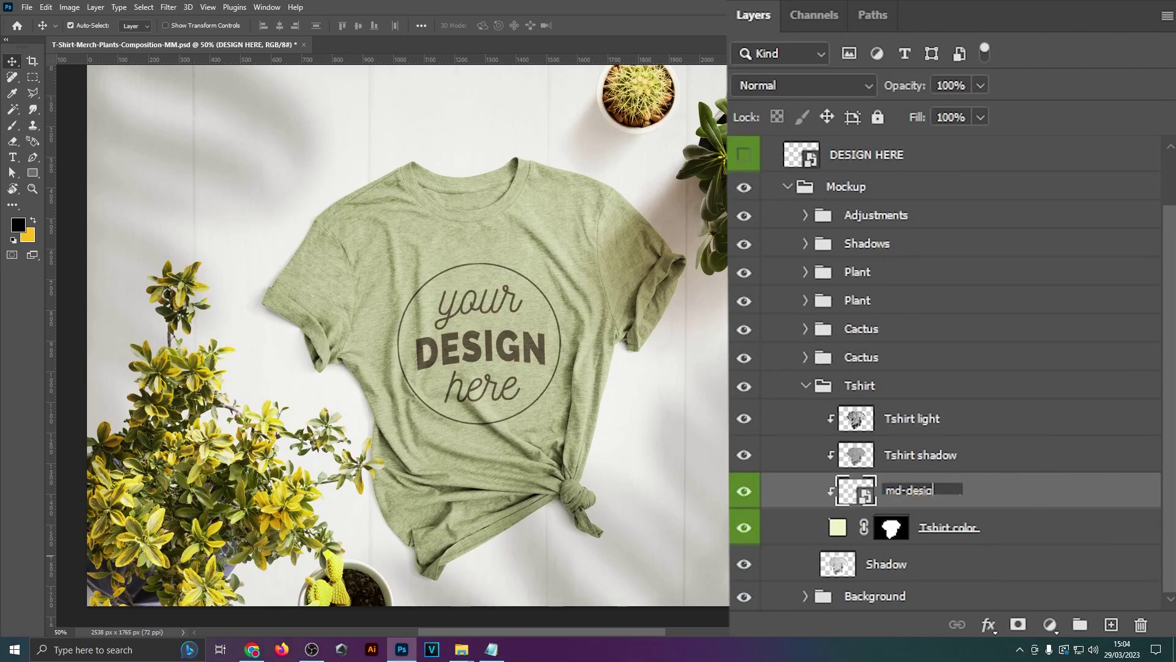
text(n)
key(Return)
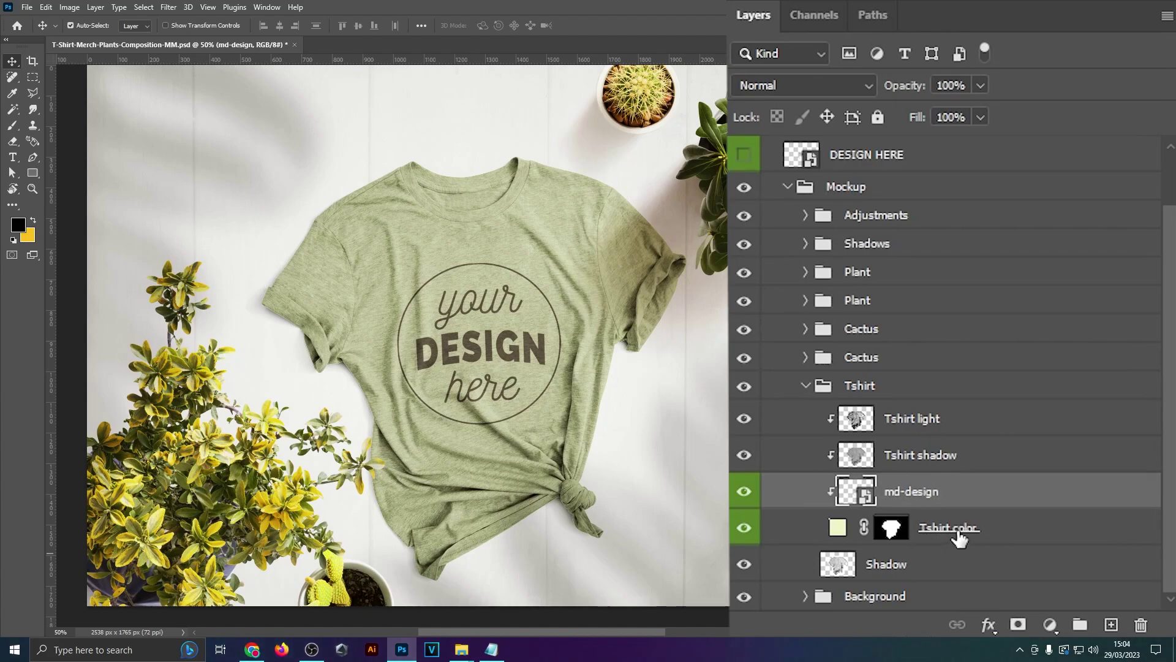
double_click(949, 528)
text(md-)
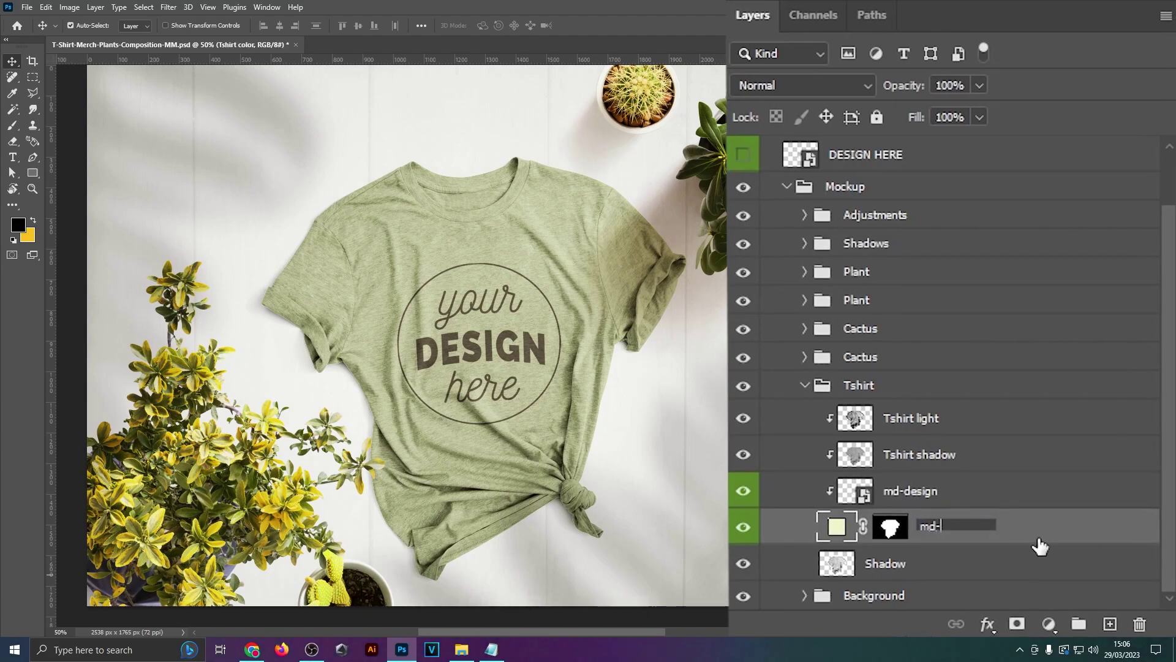
text(primary)
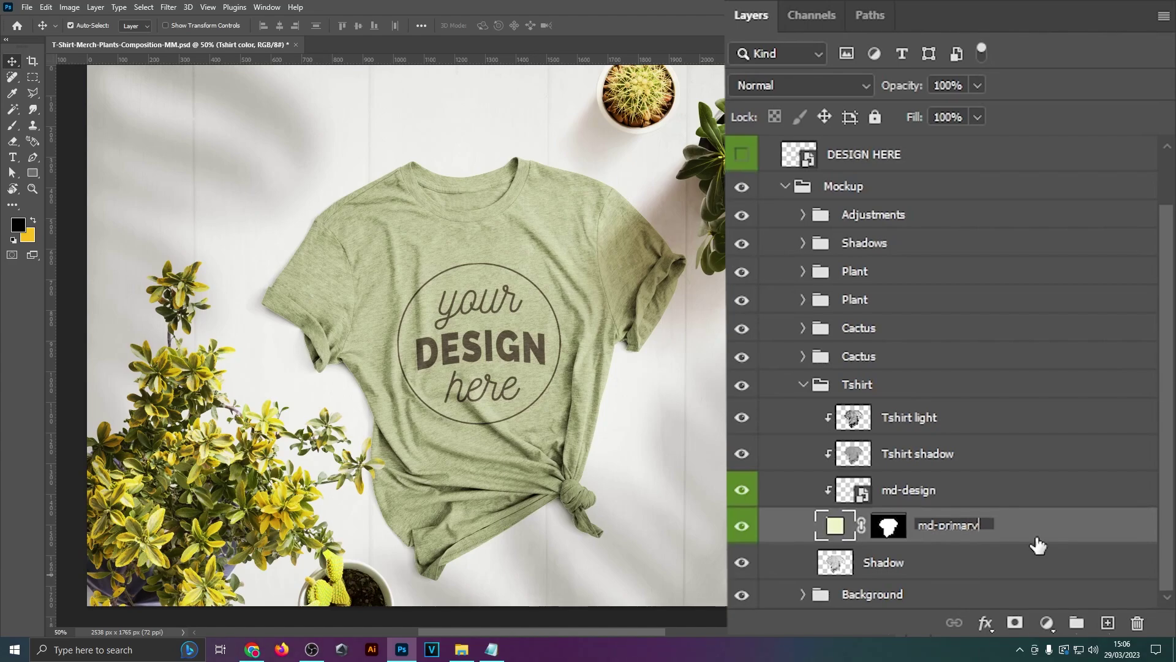
text(-color)
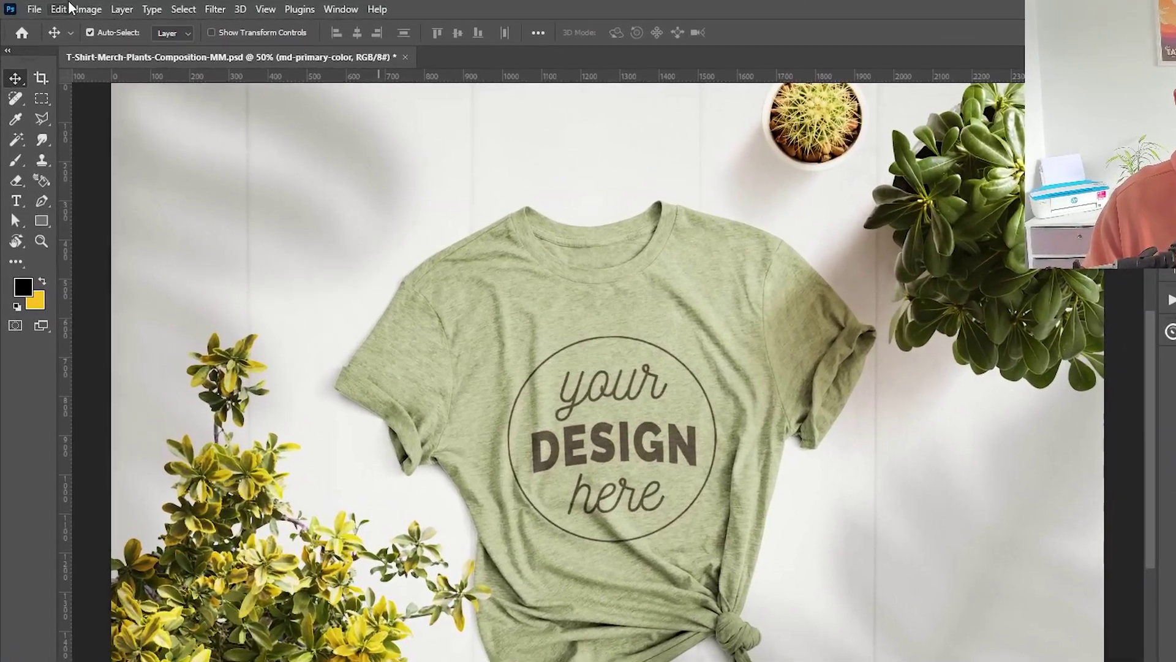
Save the edited mockup PSD and set the Vexels Plants shirt colour to dark navy.
click(28, 8)
click(64, 194)
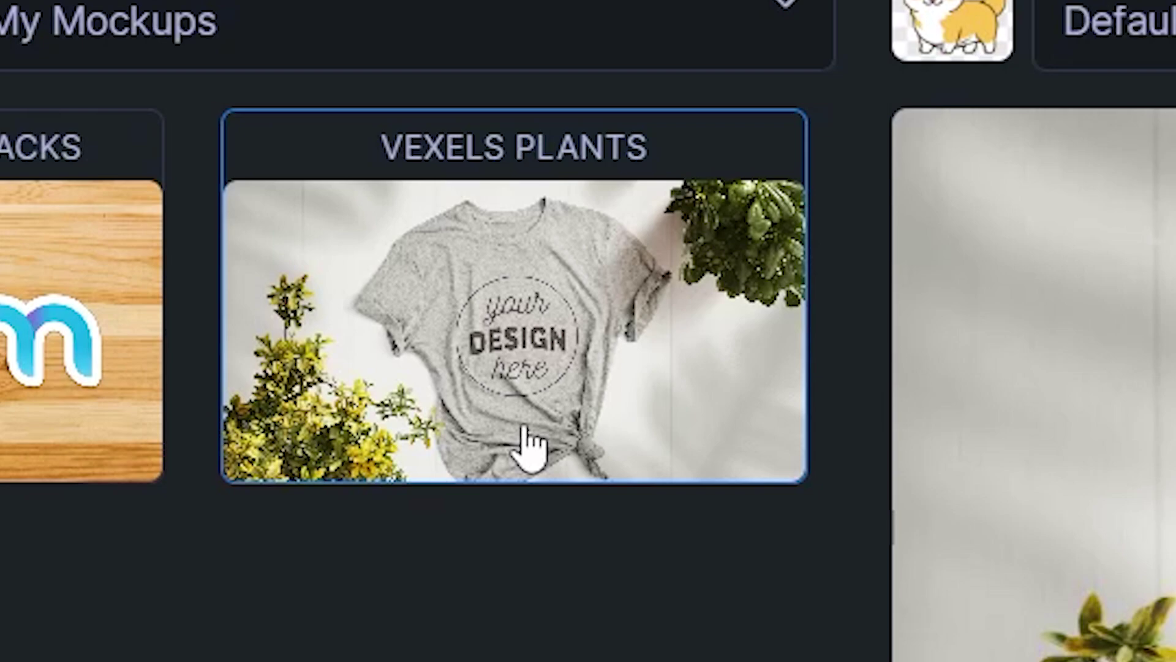
click(882, 513)
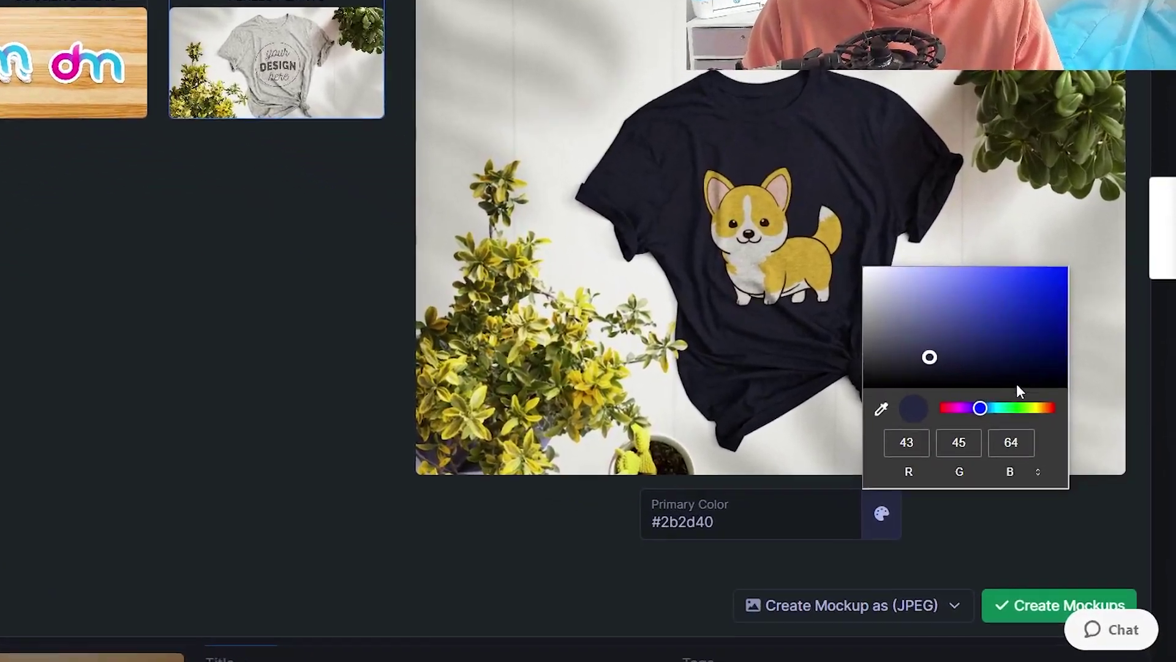
drag(929, 357, 914, 357)
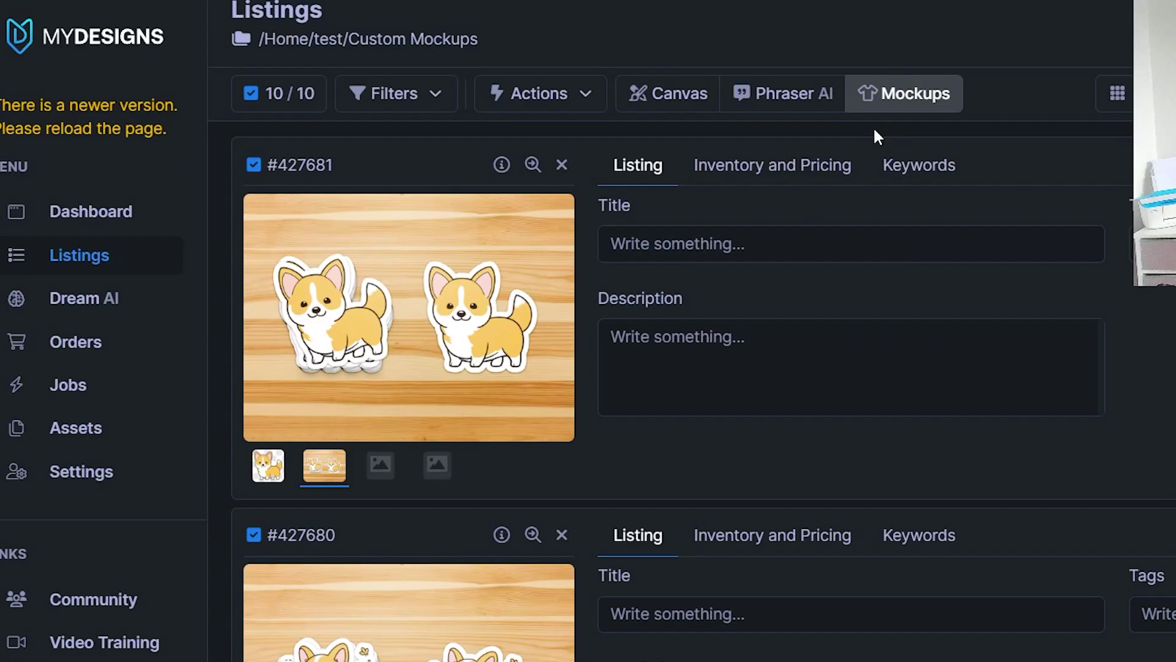
Start mockup generation for the ten corgi listings and show the Stickers mockup category.
click(960, 118)
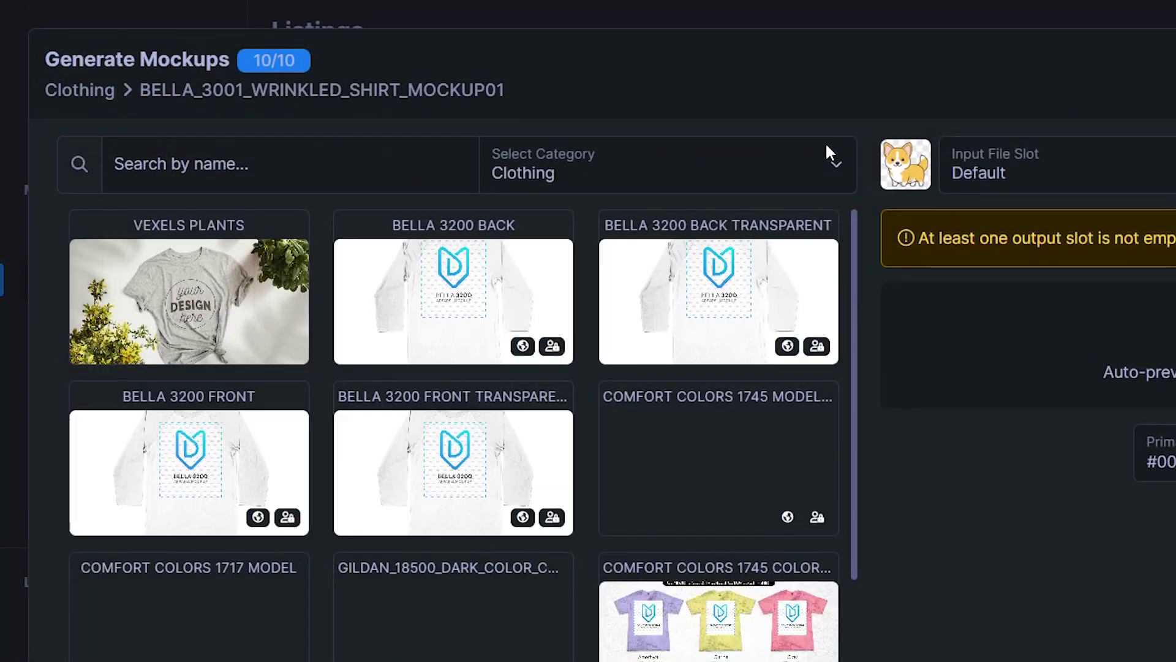
click(528, 156)
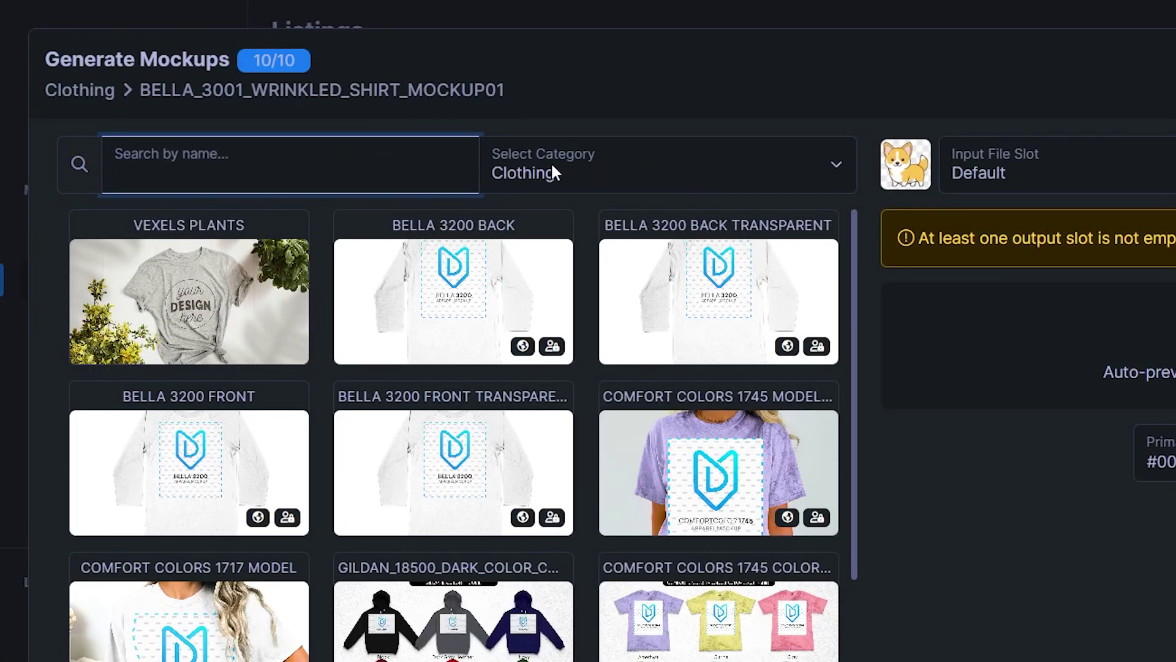
click(590, 307)
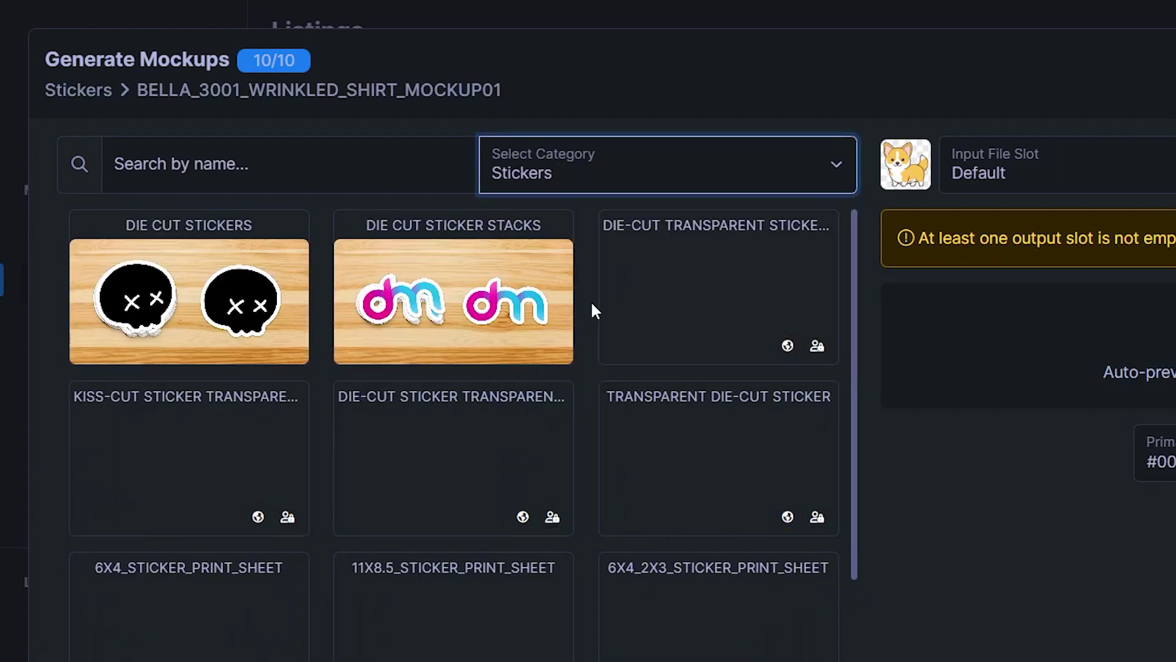
scroll(549, 416, down, 5)
scroll(549, 416, down, 3)
scroll(499, 153, up, 3)
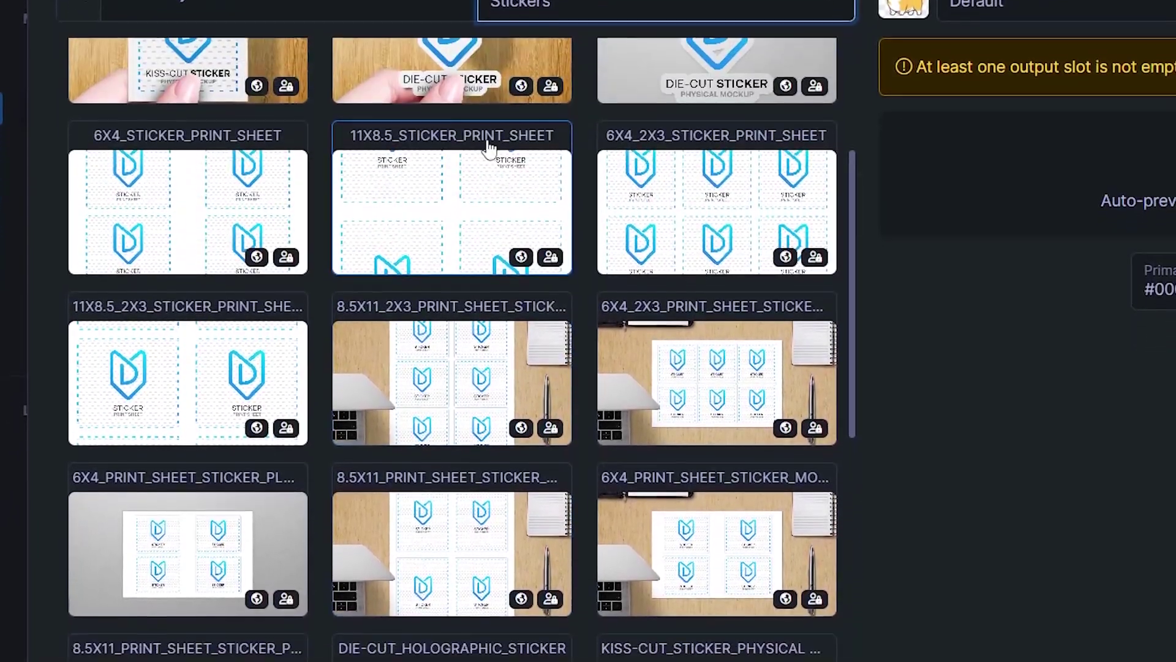
scroll(145, 135, up, 2)
scroll(147, 133, down, 3)
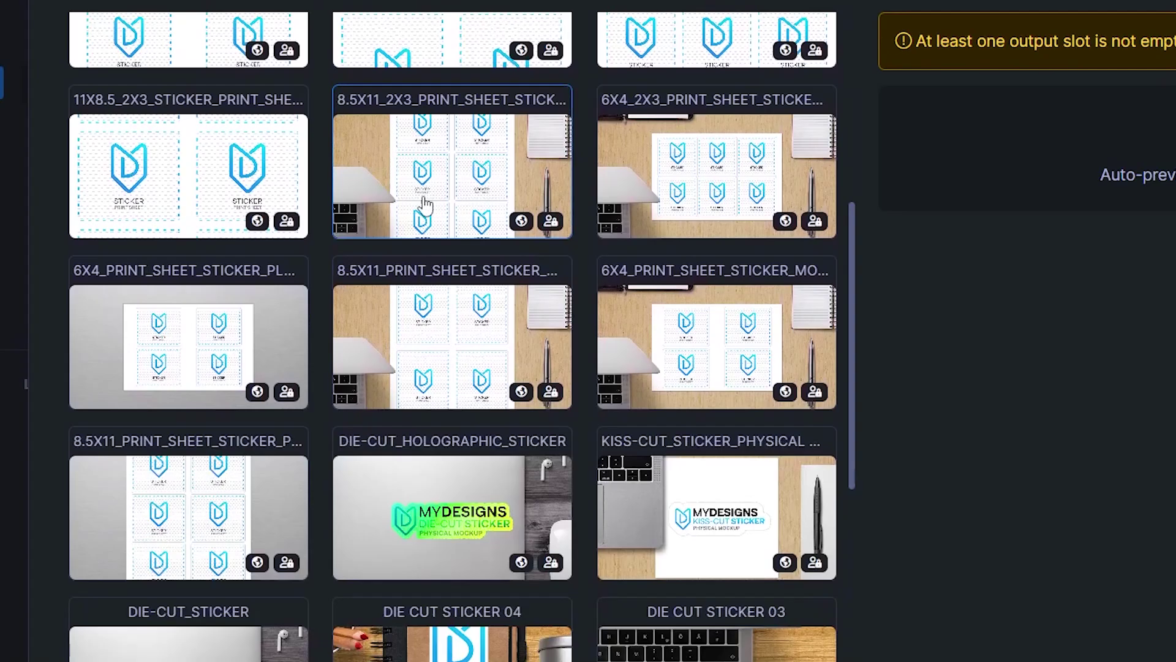
scroll(220, 322, down, 2)
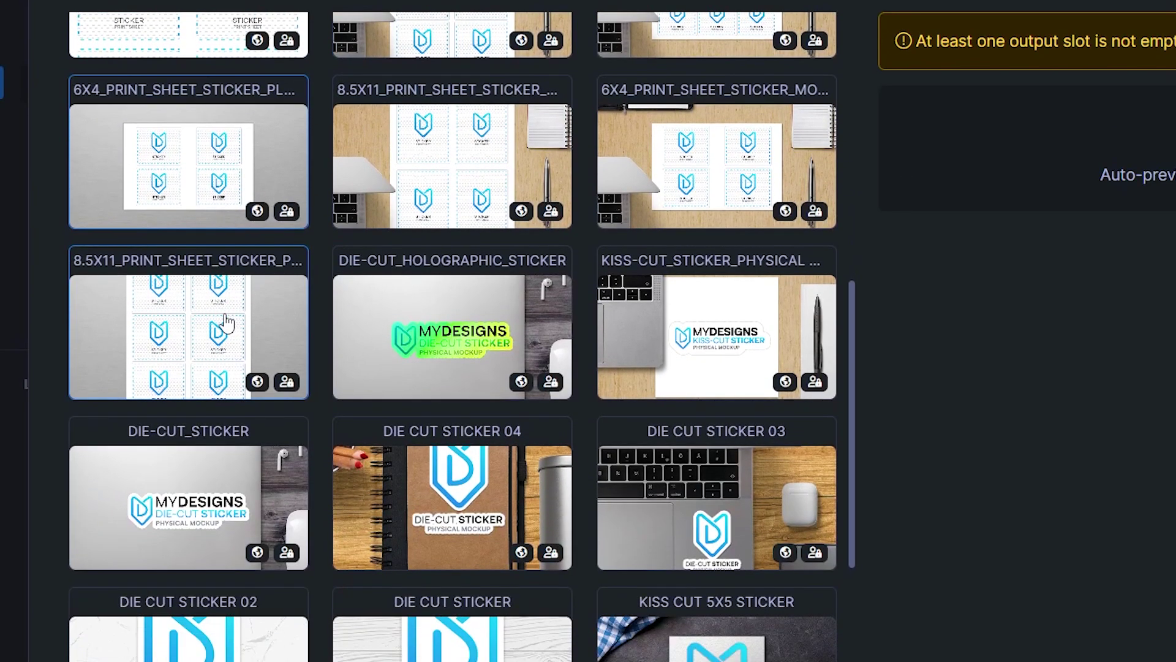
scroll(686, 141, down, 2)
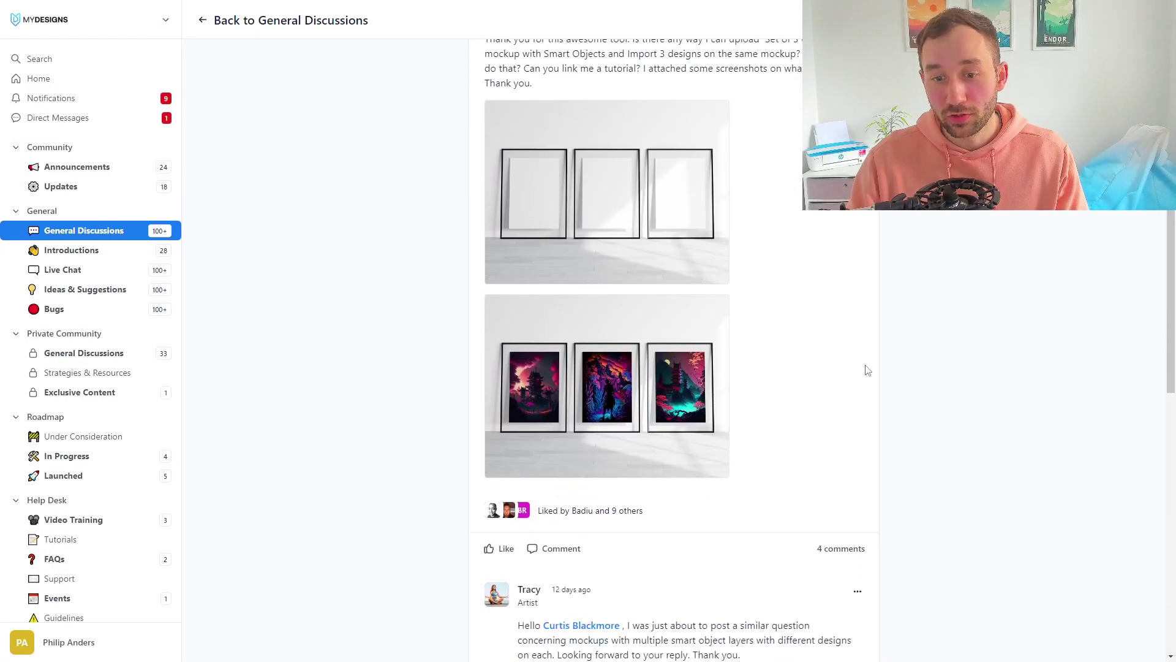
scroll(865, 370, down, 1)
scroll(865, 369, up, 2)
scroll(865, 369, up, 1)
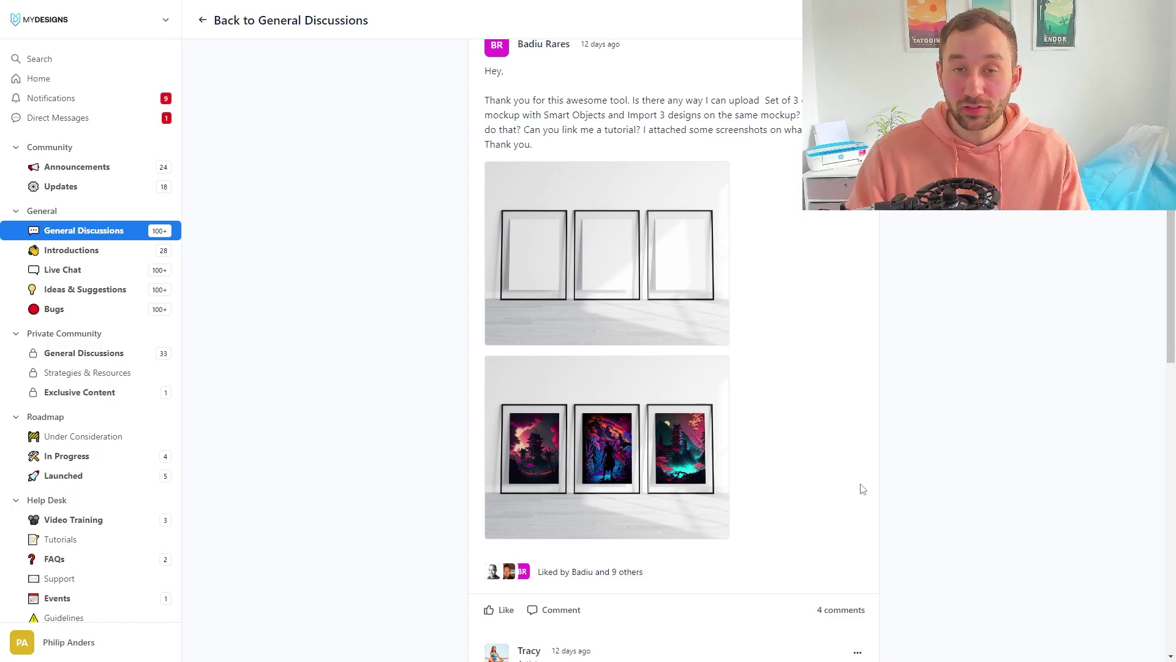
scroll(860, 486, up, 1)
scroll(857, 473, down, 1)
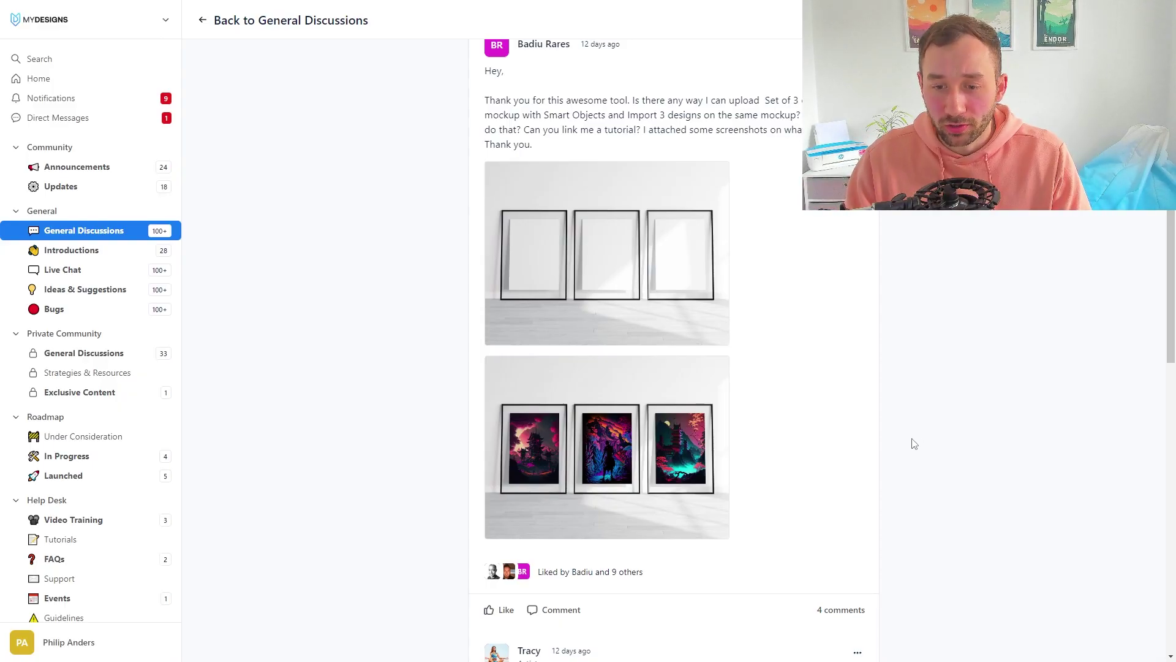
scroll(917, 441, down, 2)
scroll(908, 430, down, 1)
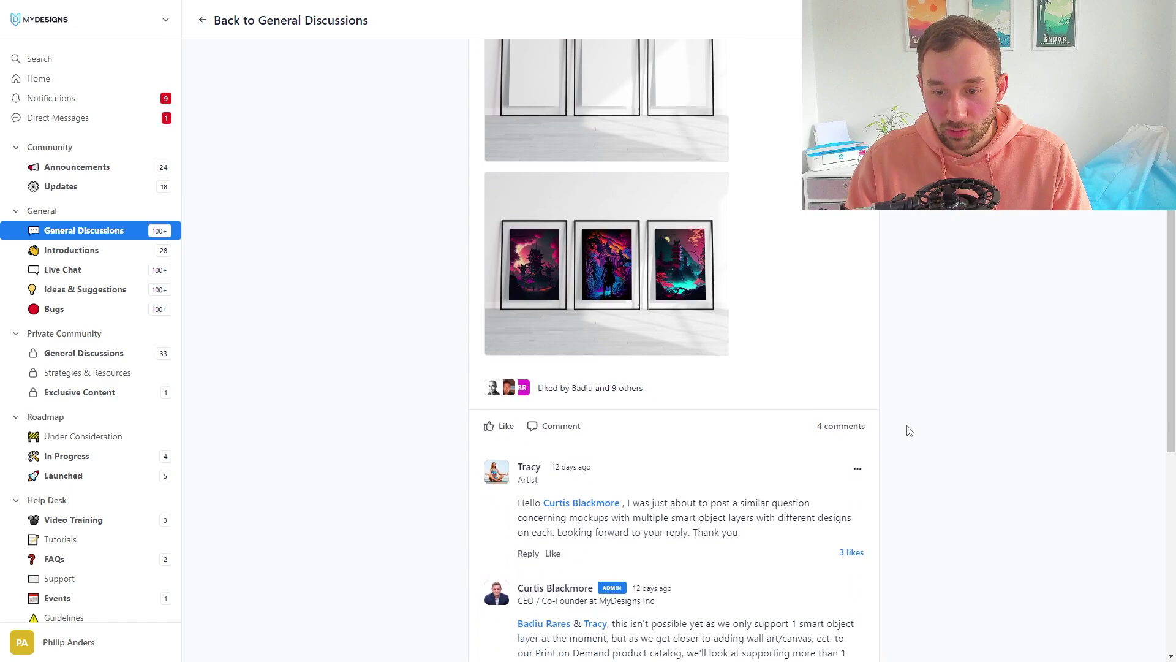
scroll(908, 431, down, 1)
scroll(908, 430, down, 1)
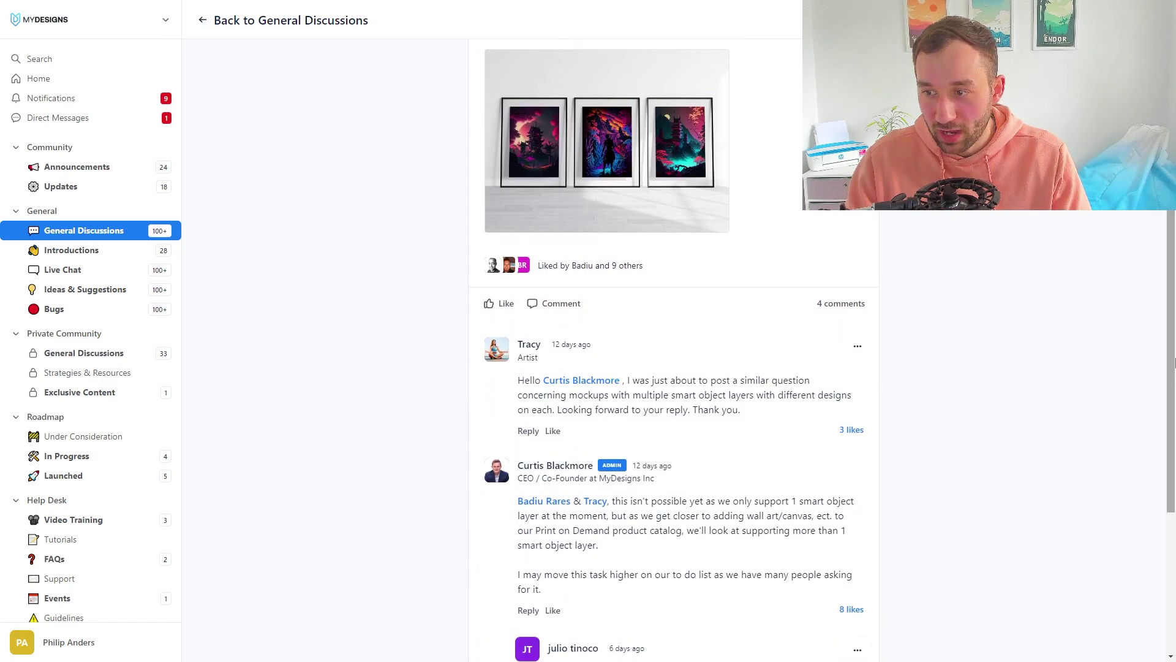
scroll(703, 602, up, 1)
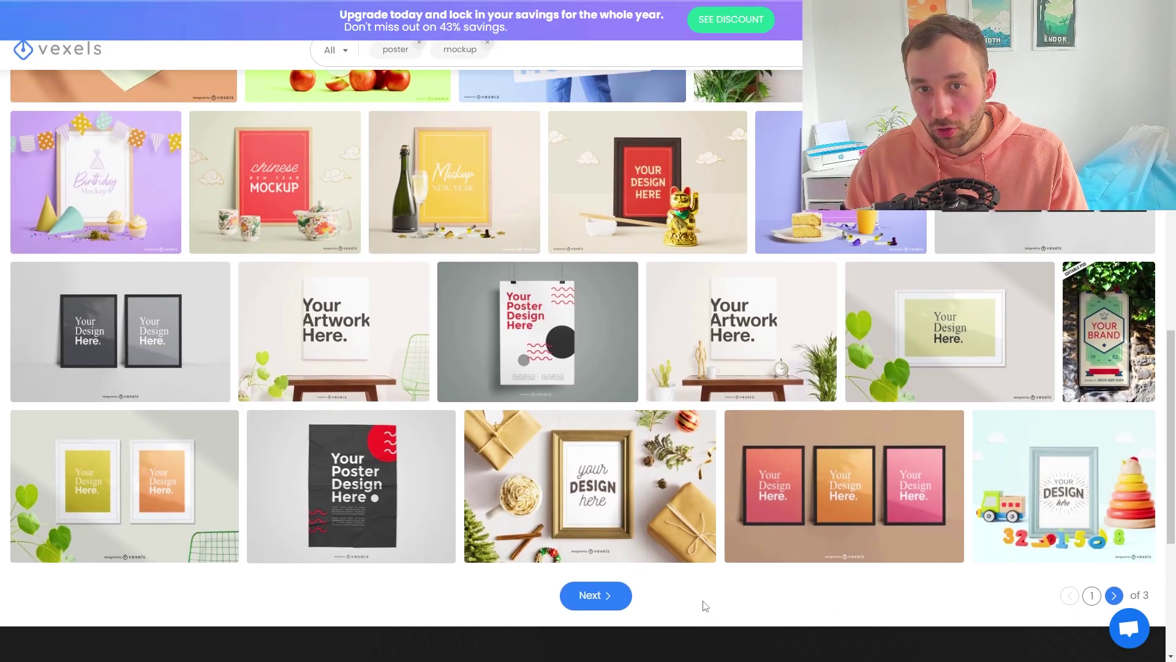
scroll(703, 605, up, 1)
scroll(828, 551, up, 1)
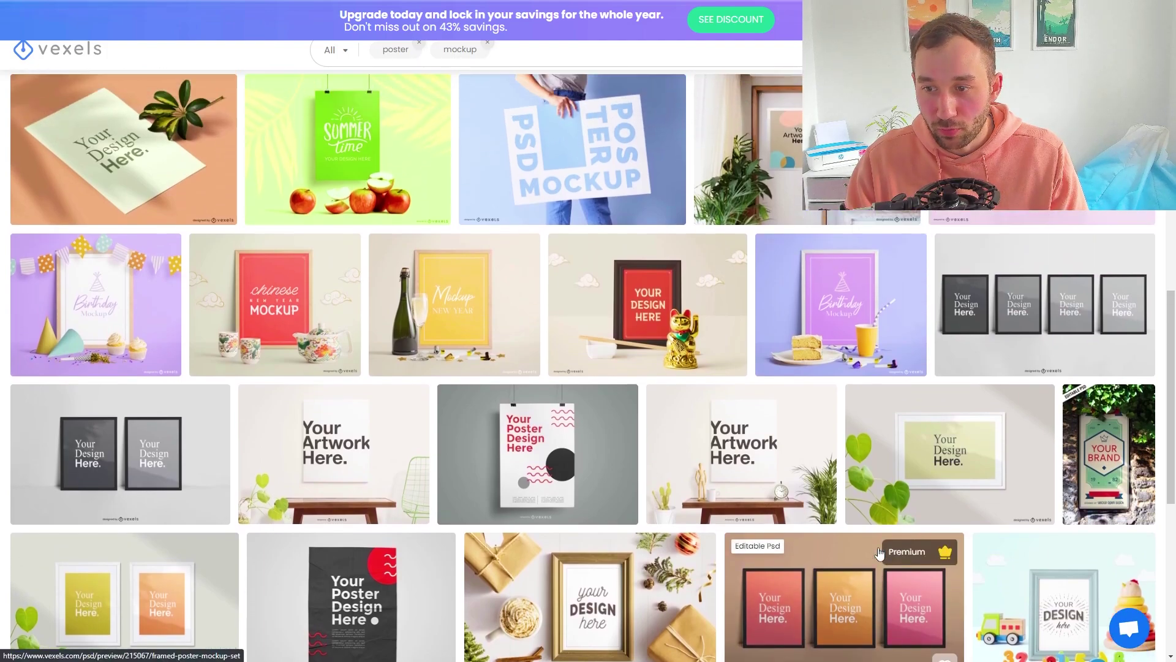
scroll(1018, 321, up, 1)
scroll(1017, 321, up, 4)
scroll(736, 229, up, 4)
scroll(403, 75, up, 3)
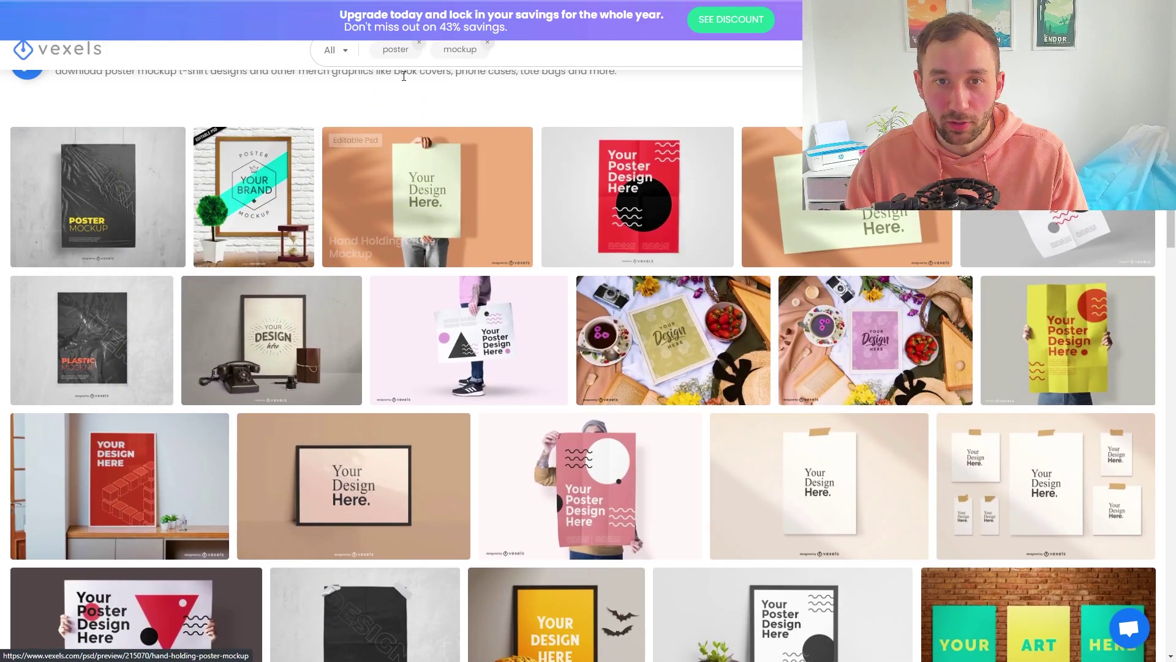
scroll(800, 310, down, 2)
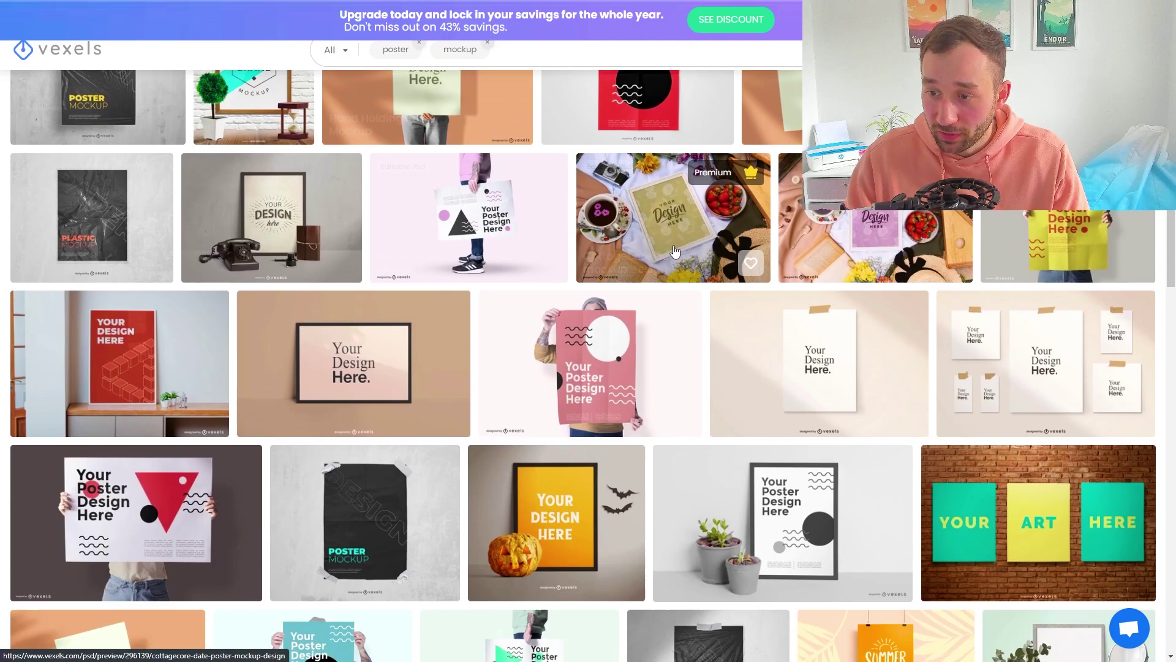
scroll(799, 311, down, 1)
scroll(800, 310, down, 3)
scroll(830, 294, down, 4)
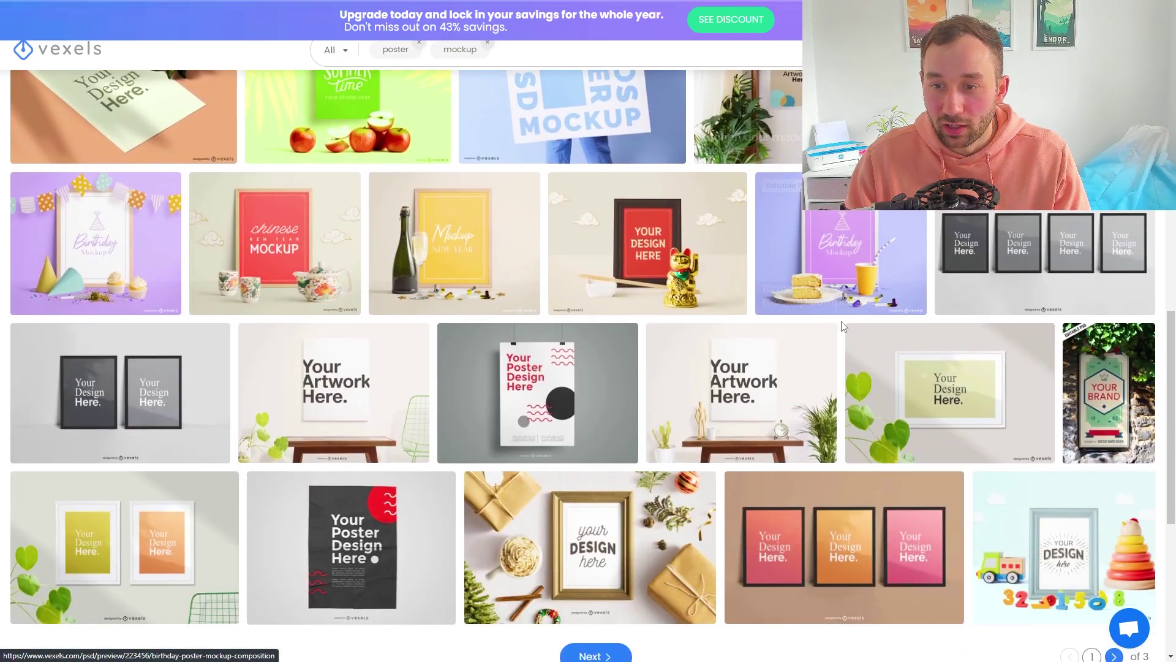
scroll(866, 397, down, 1)
Preview the Framed poster mockup set tile showing three framed posters.
click(839, 416)
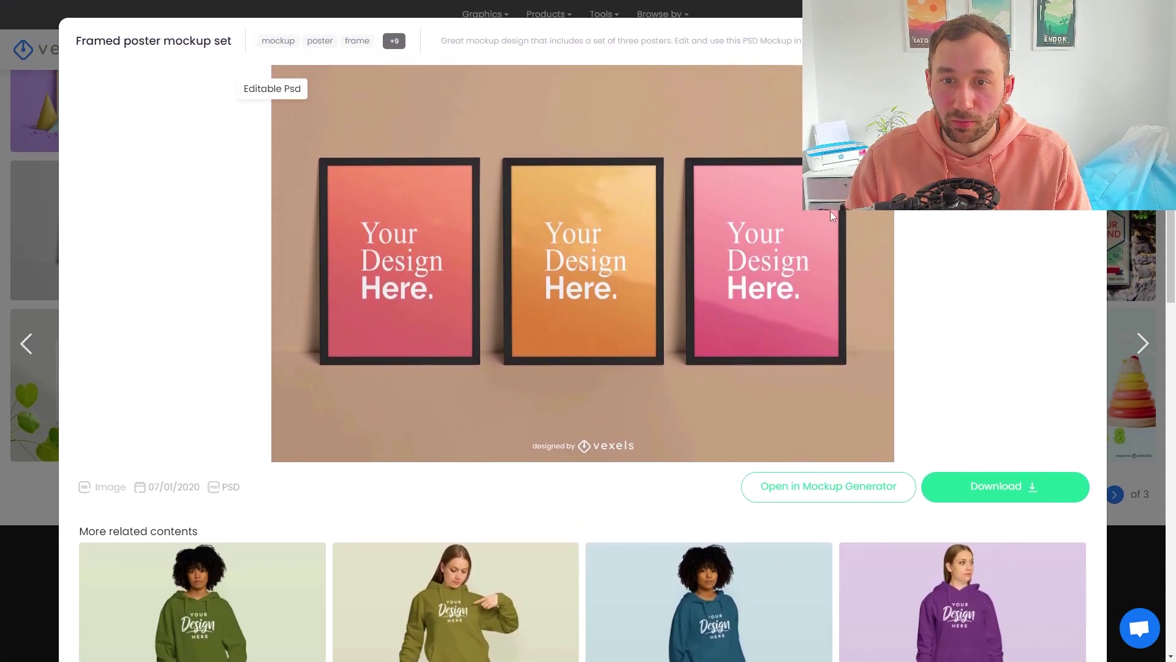
scroll(874, 276, down, 1)
scroll(876, 277, down, 2)
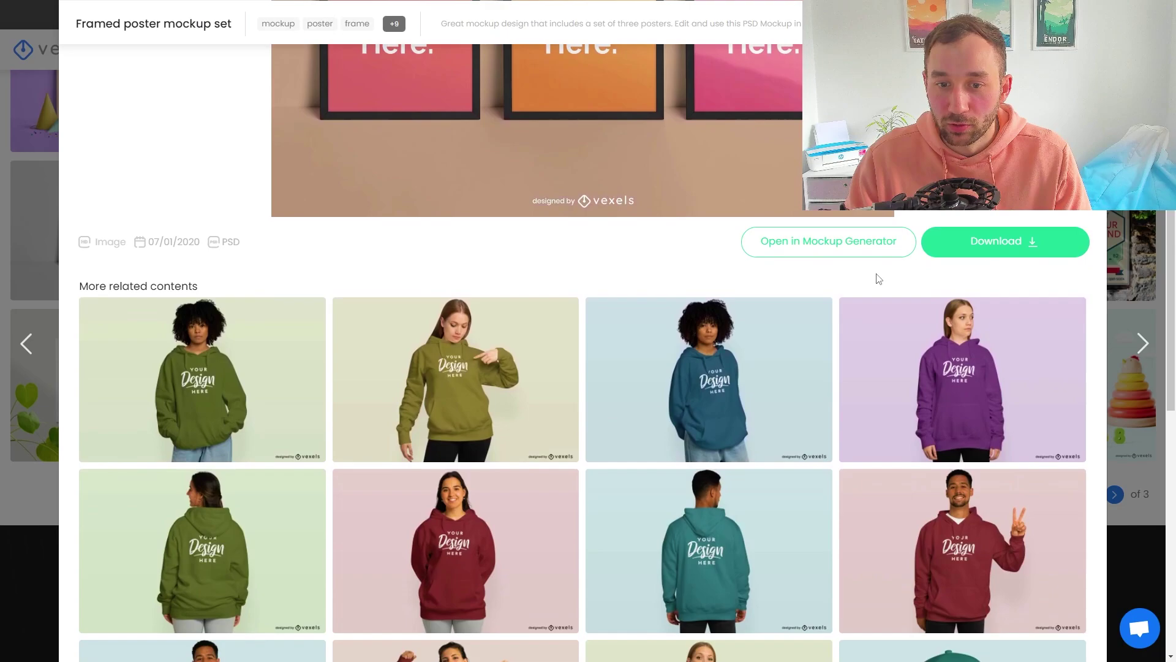
scroll(877, 281, down, 2)
scroll(878, 281, down, 2)
scroll(872, 287, down, 1)
scroll(865, 296, down, 1)
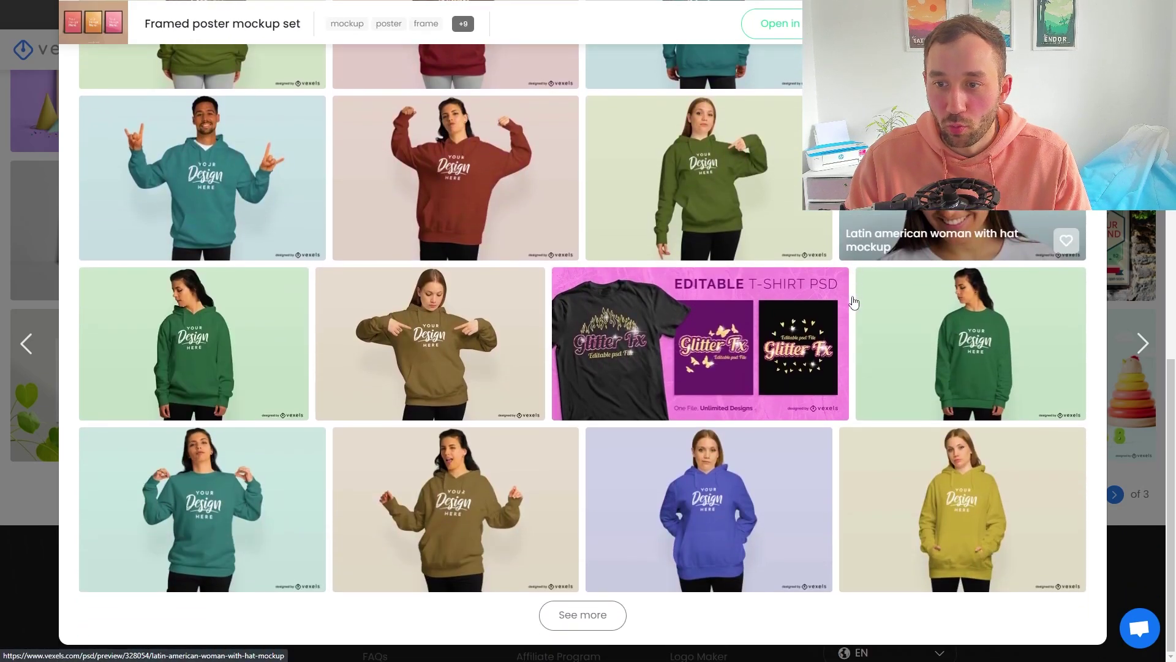